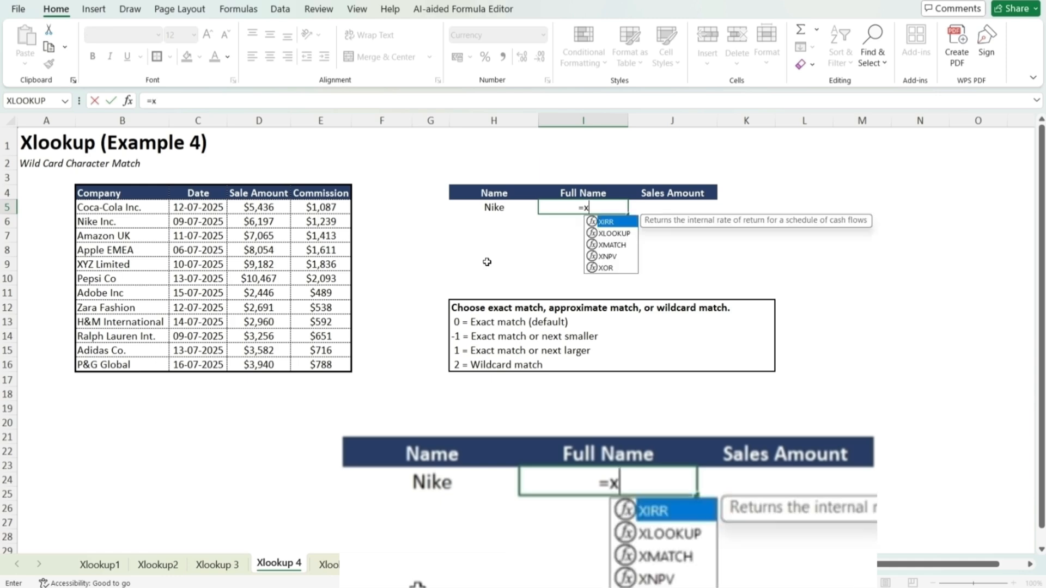
- Complete the wildcard lookup formula in I5 as =XLOOKUP(H5&"*",B4:B16,B4:B16,"NA",2) to return the full company name
text(()
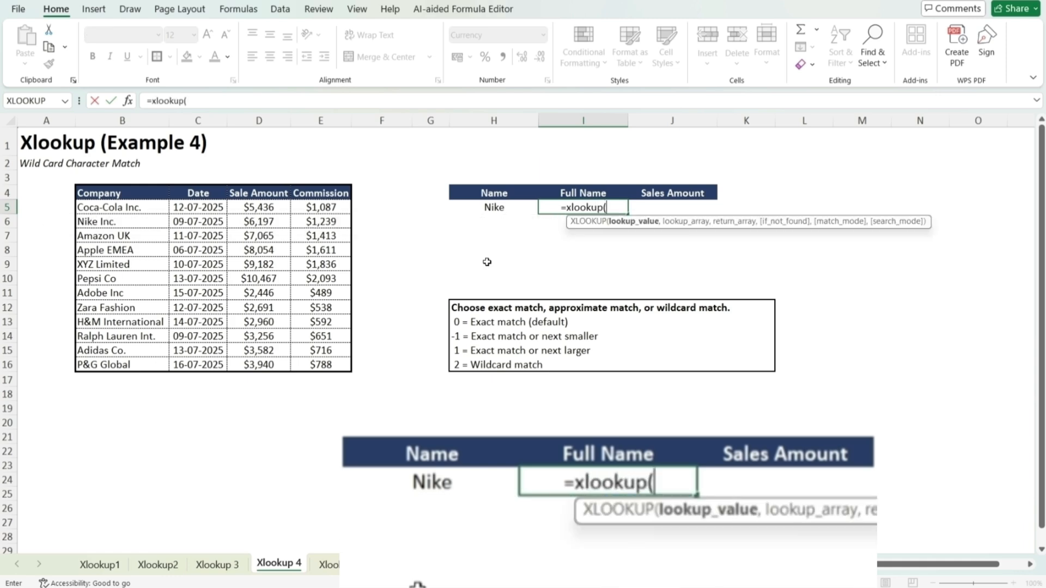
click(495, 208)
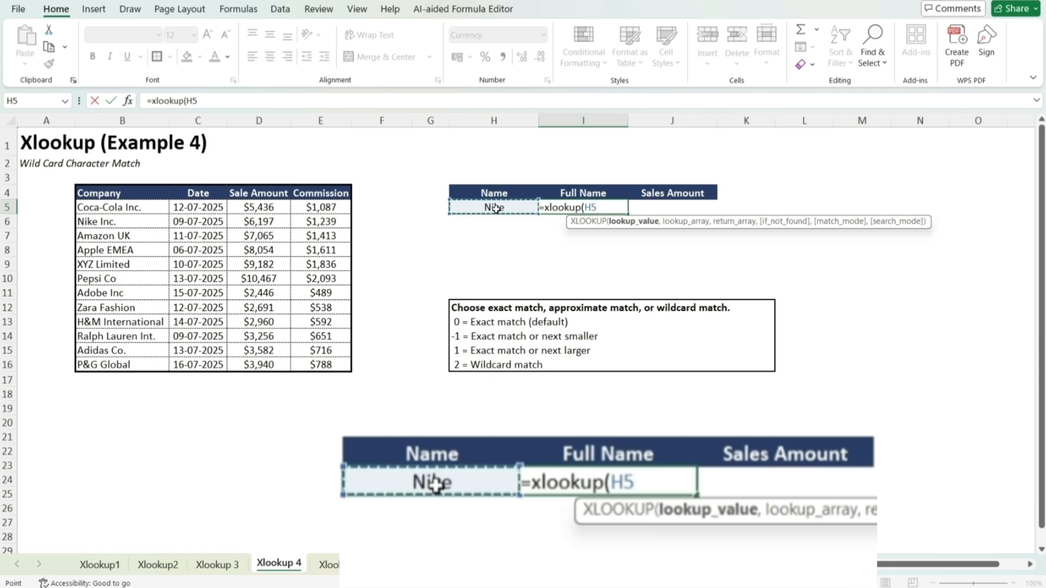
text(&"*")
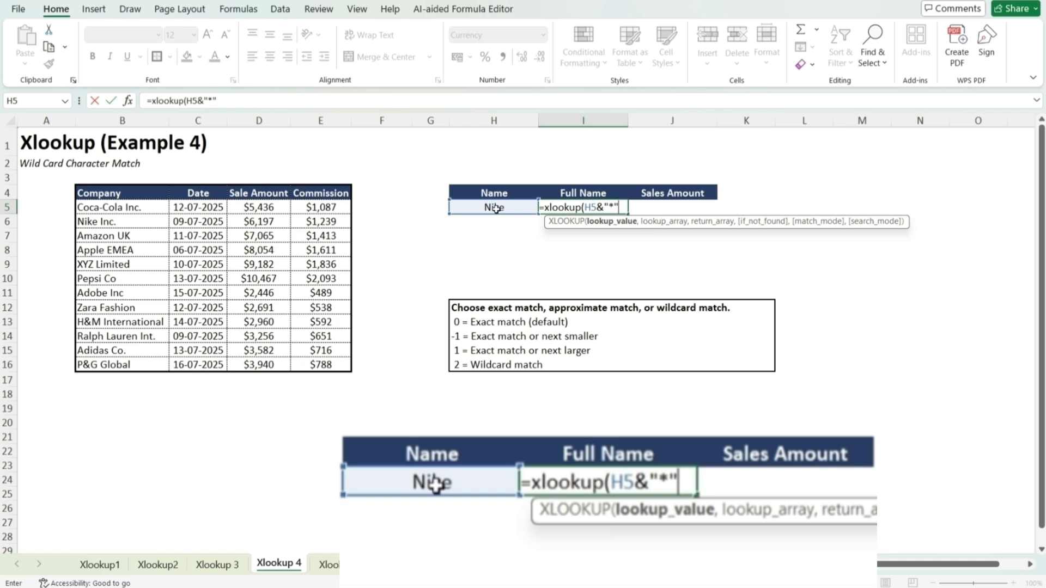
text(,)
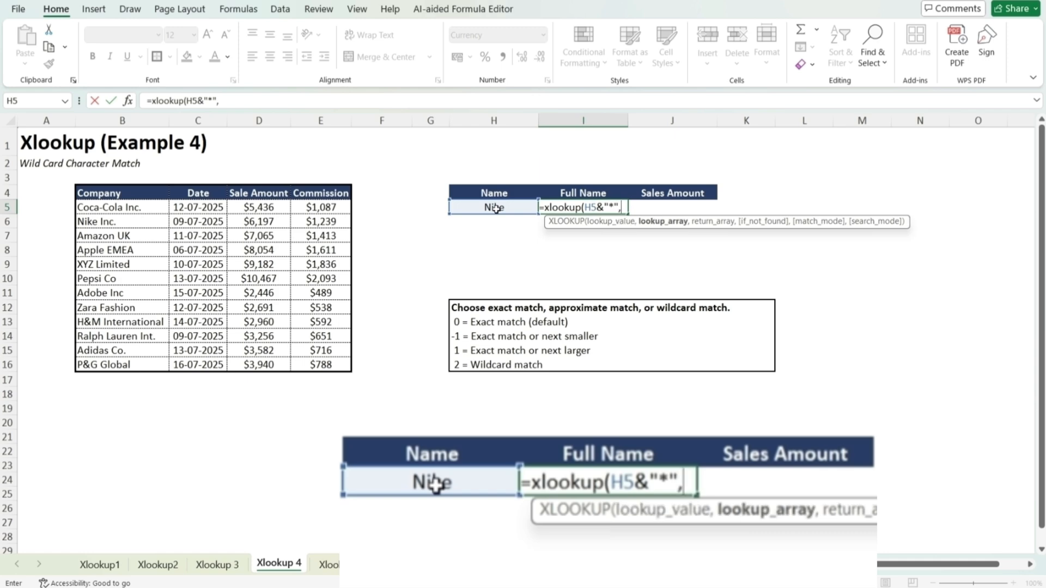
drag(152, 200, 157, 361)
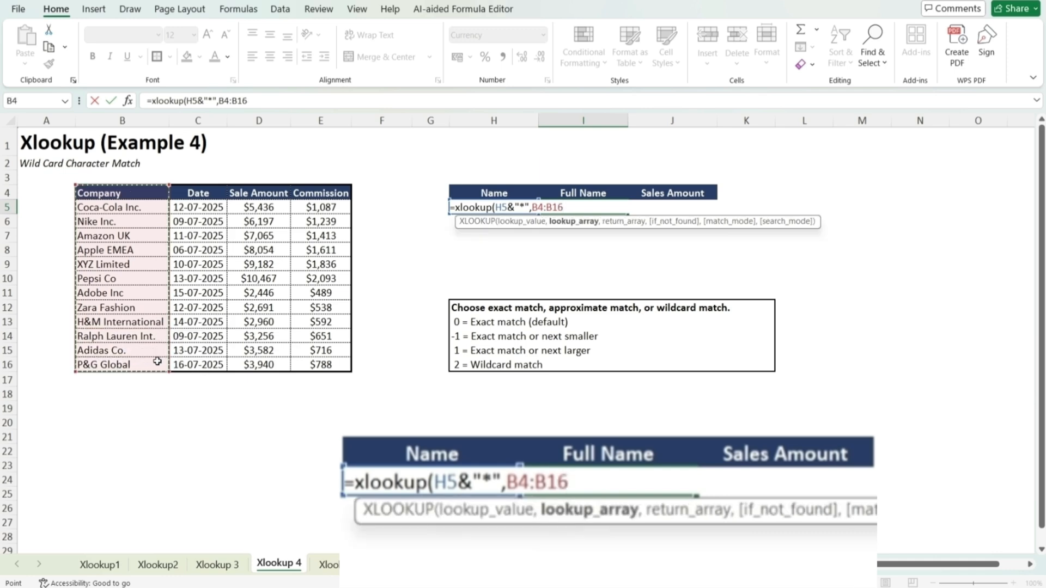
text(,)
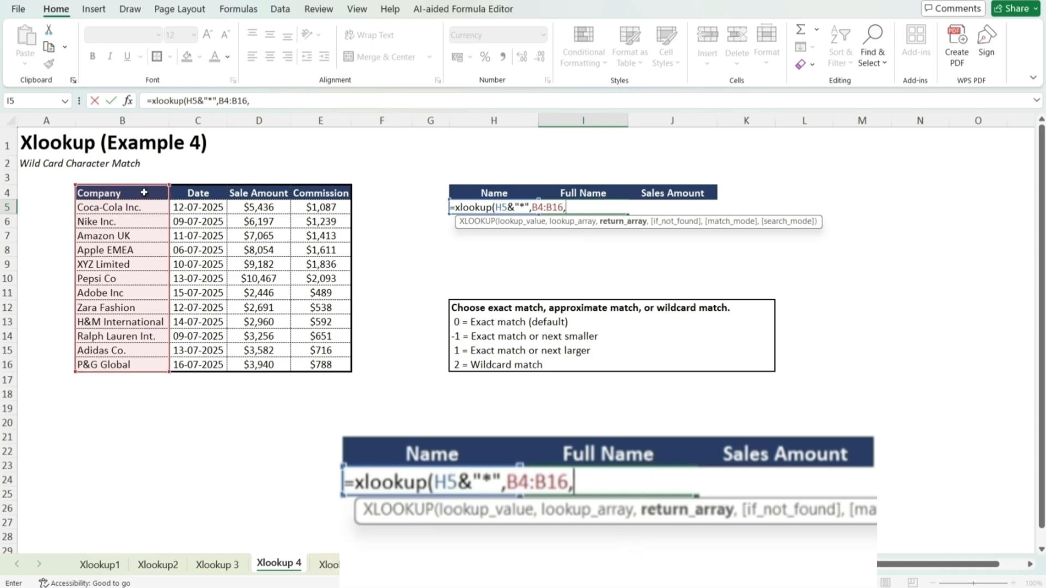
drag(145, 193, 143, 361)
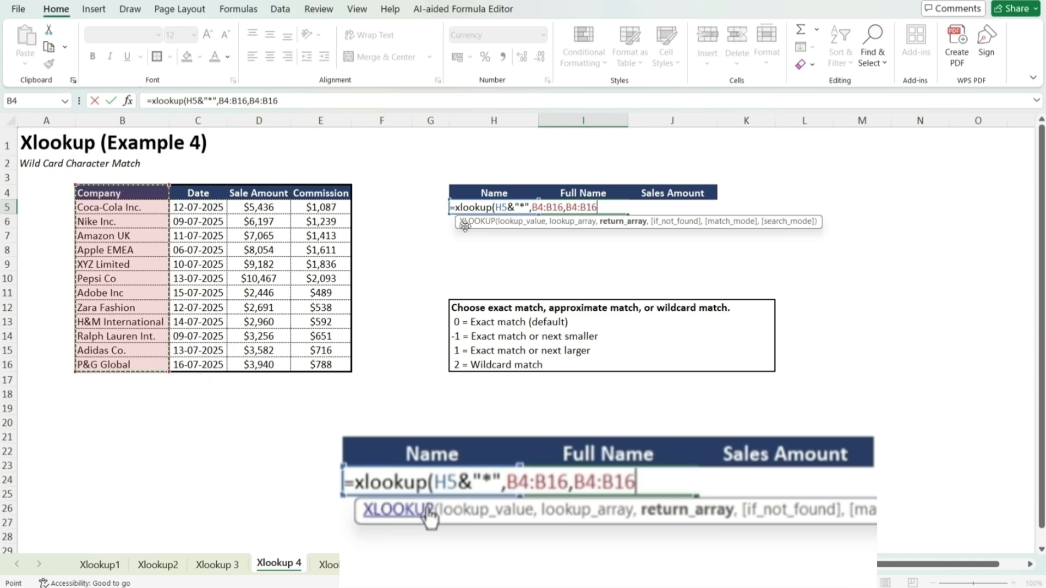
text(,)
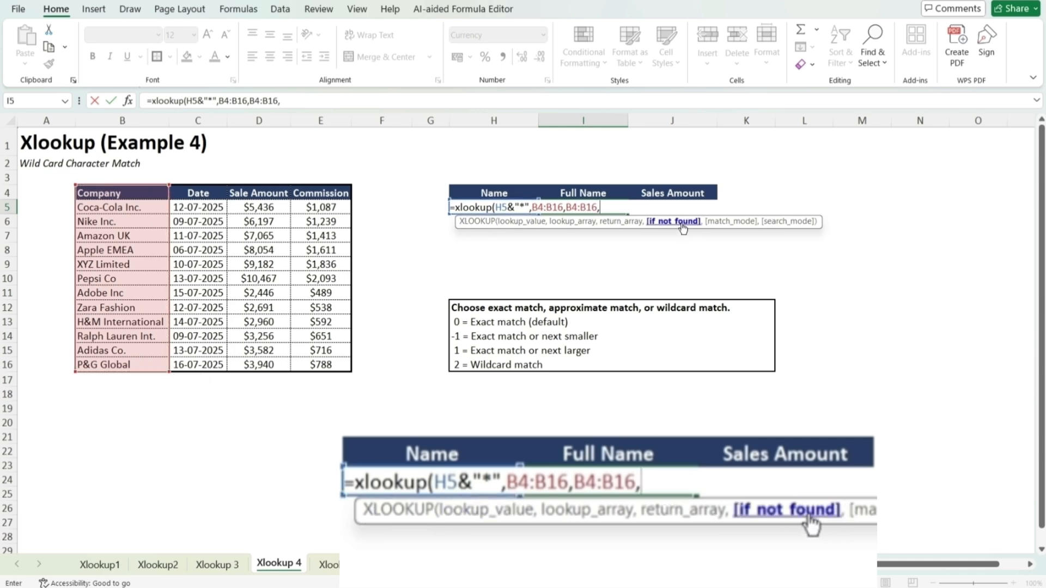
text("NA",)
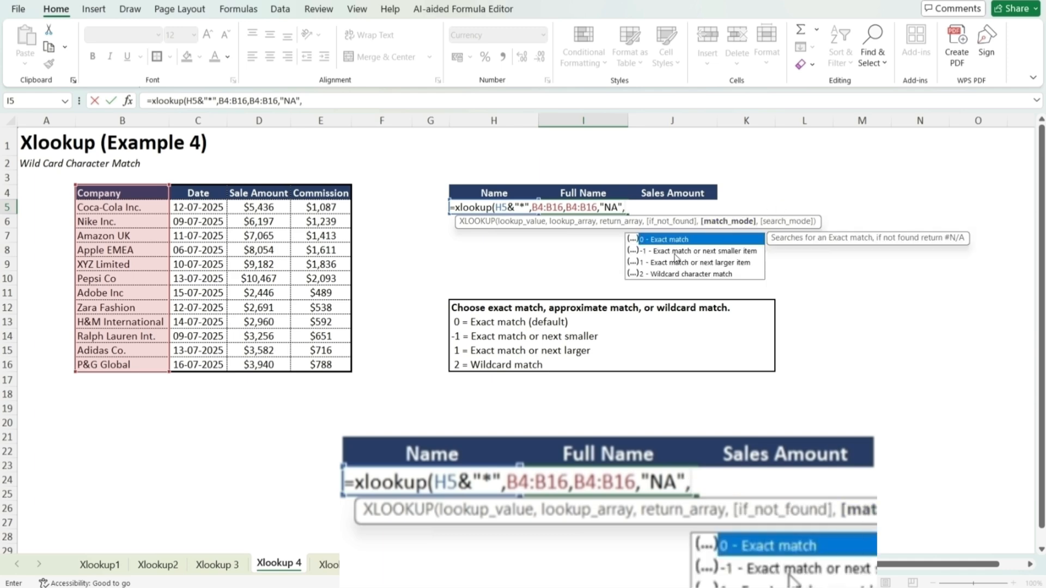
text(2)
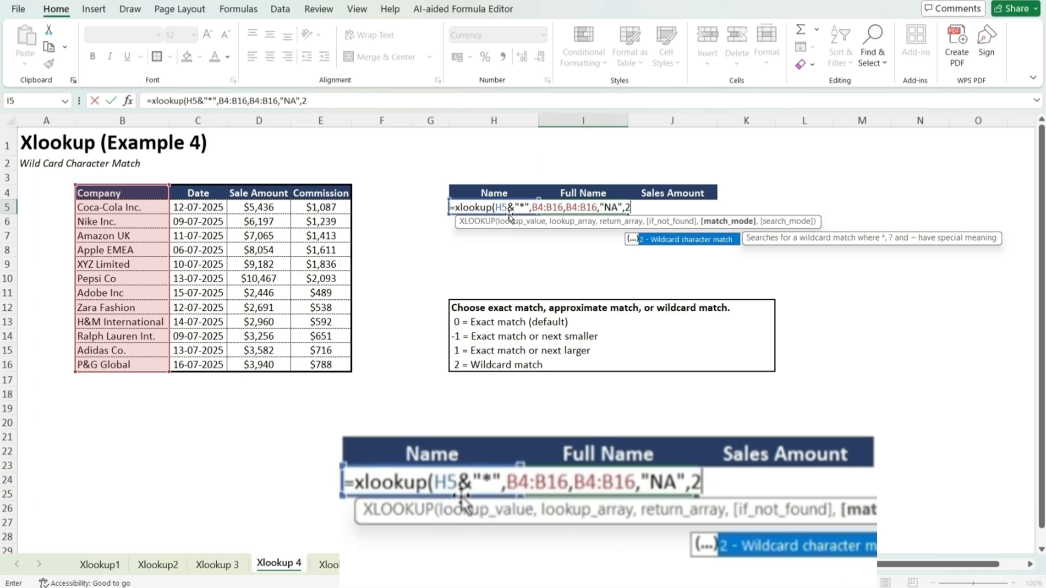
text())
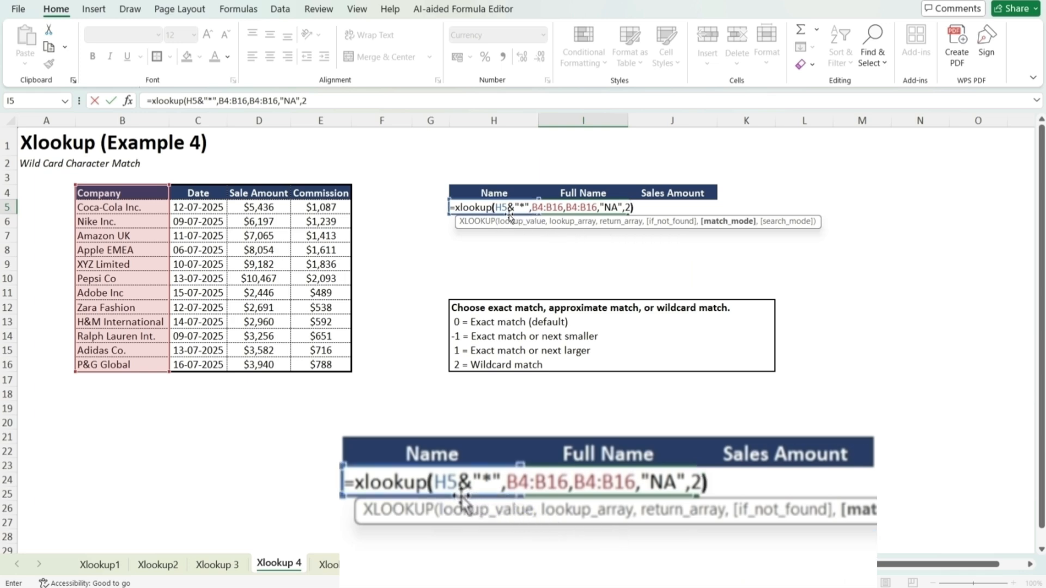
key(Return)
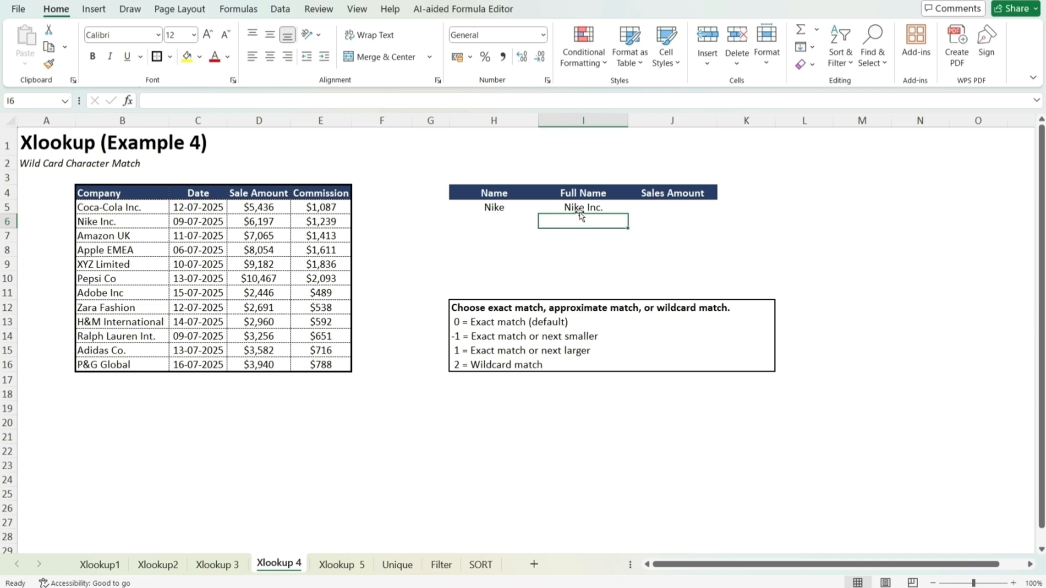
- Enter International as the second lookup name in cell H6, below Nike
key(Left)
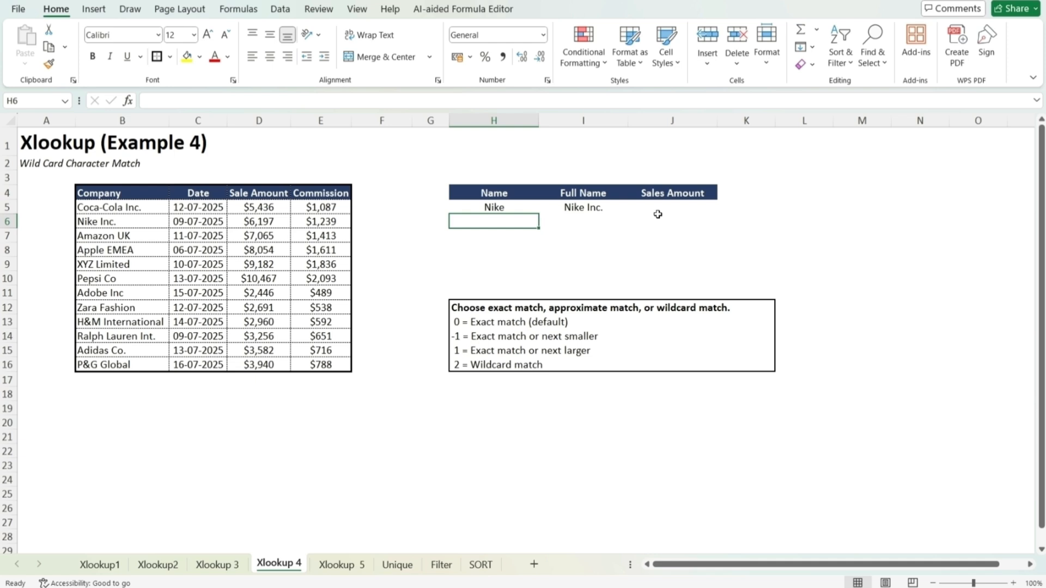
text(Inter)
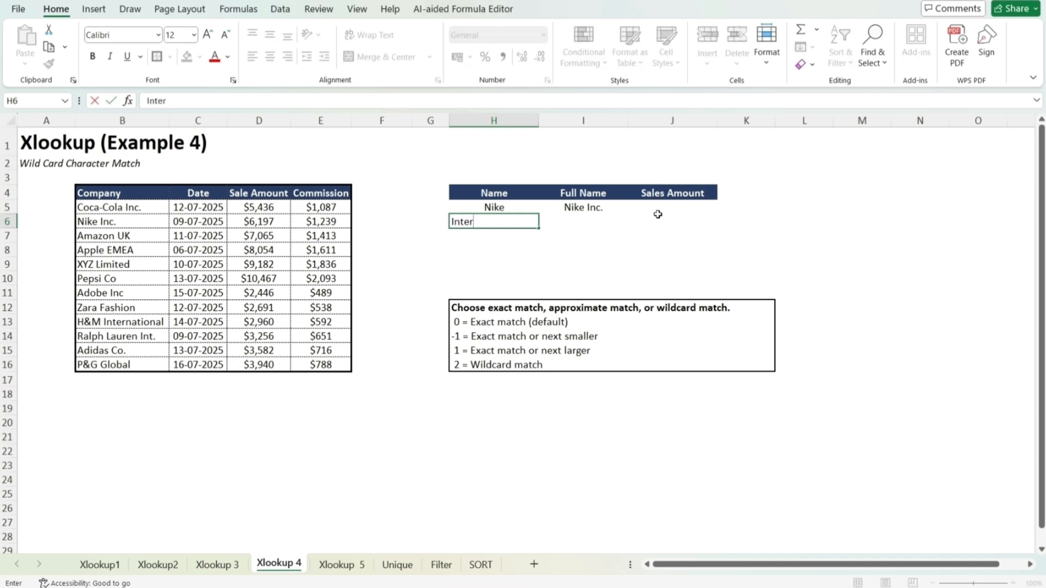
text(national)
key(Return)
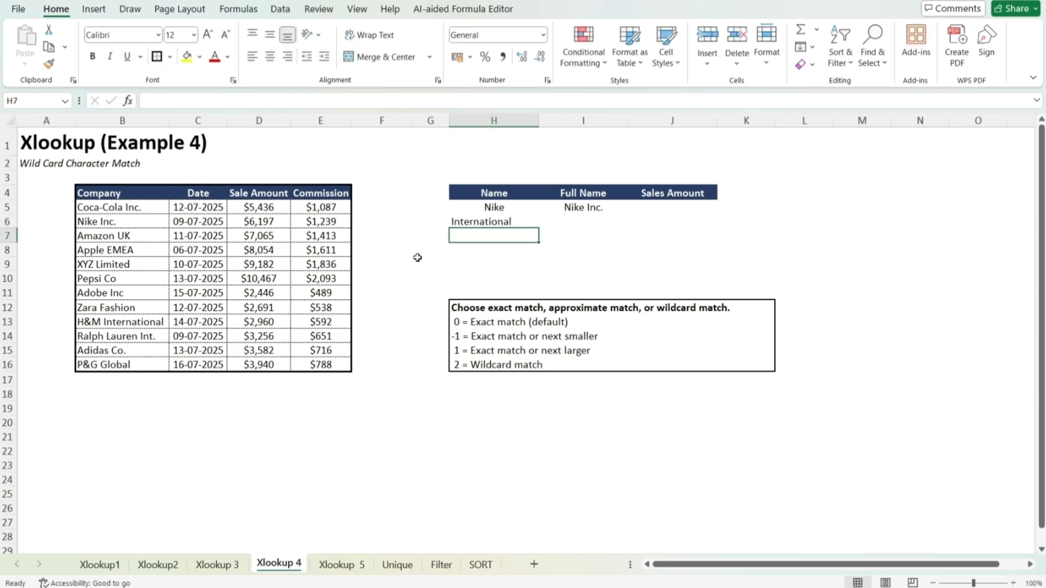
- Enter =XLOOKUP("*"&H6,B4:B16,B4:B16,,2) in I6 to find the company name ending with the text in H6
click(580, 221)
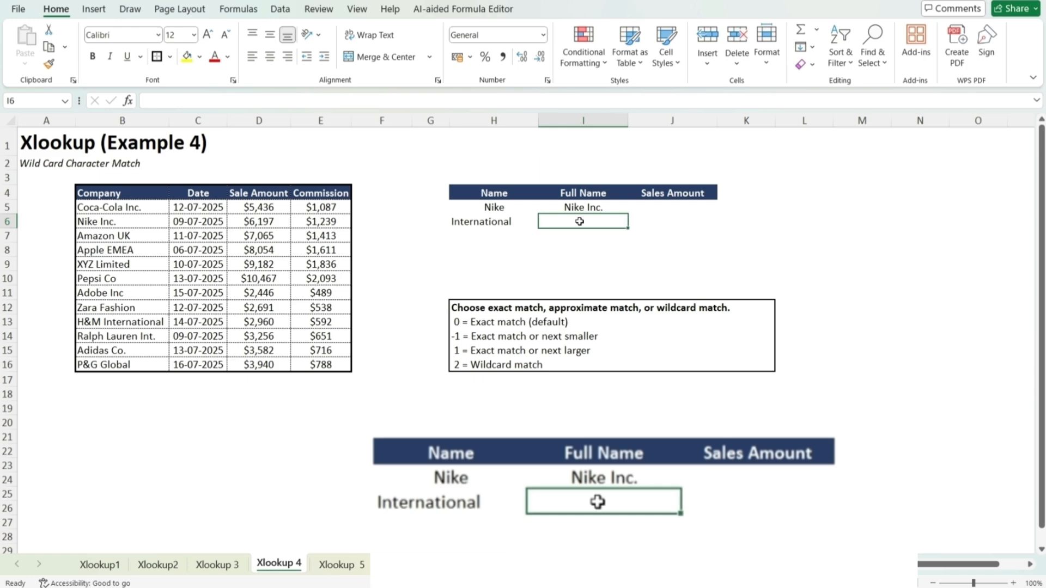
text(=xlook)
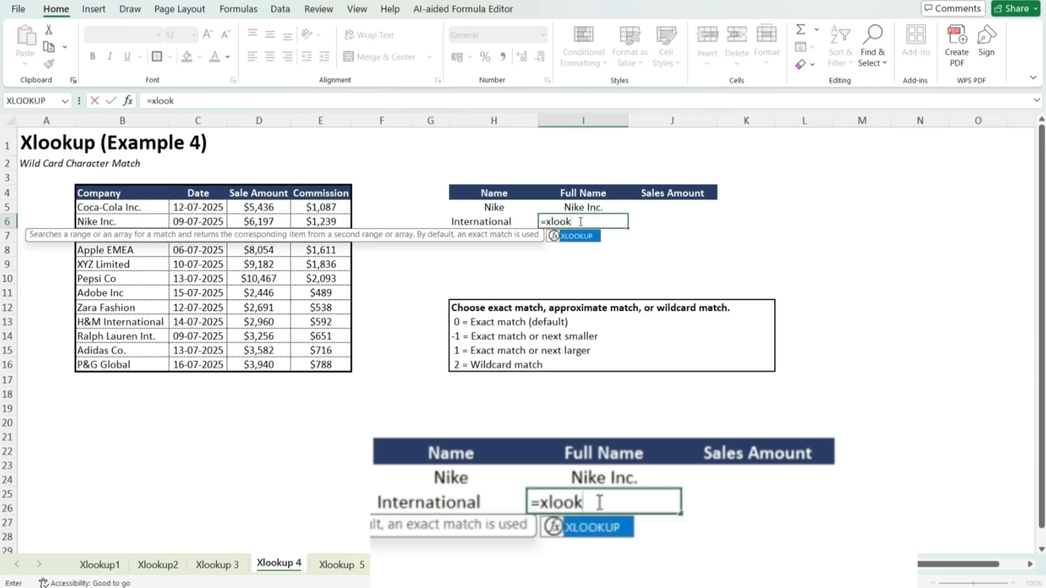
text(up()
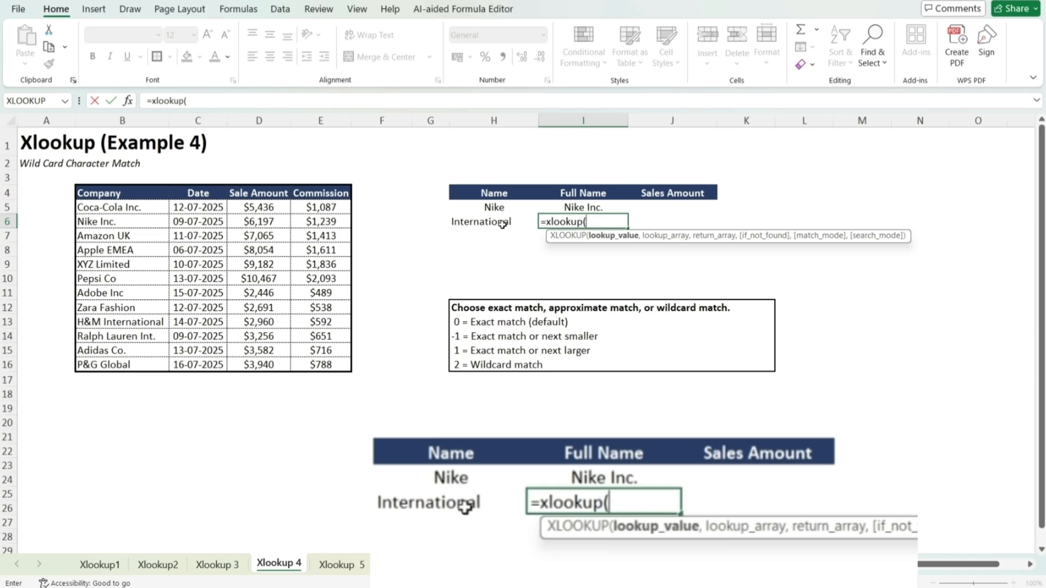
text("*"&)
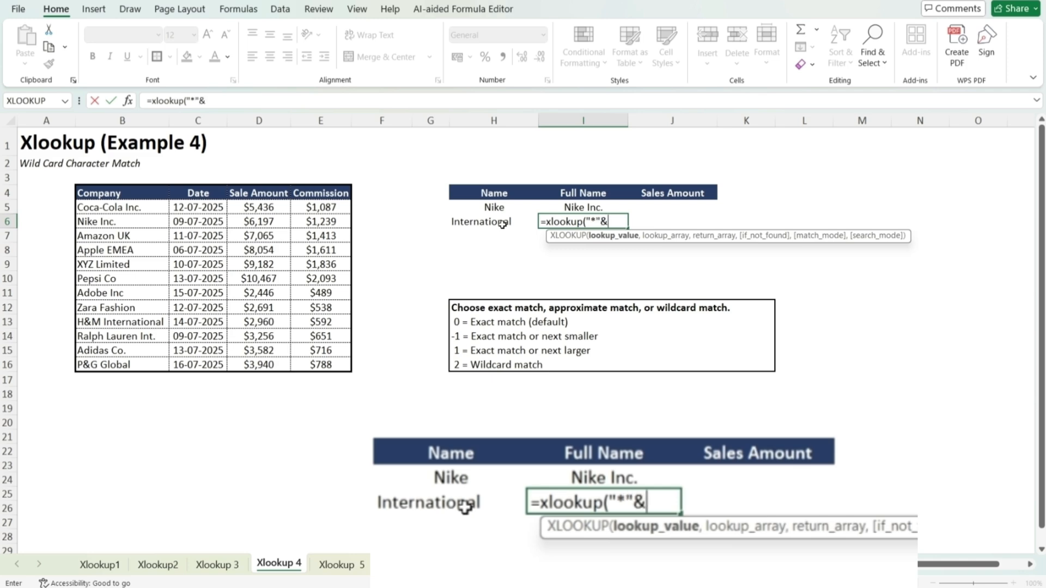
click(501, 223)
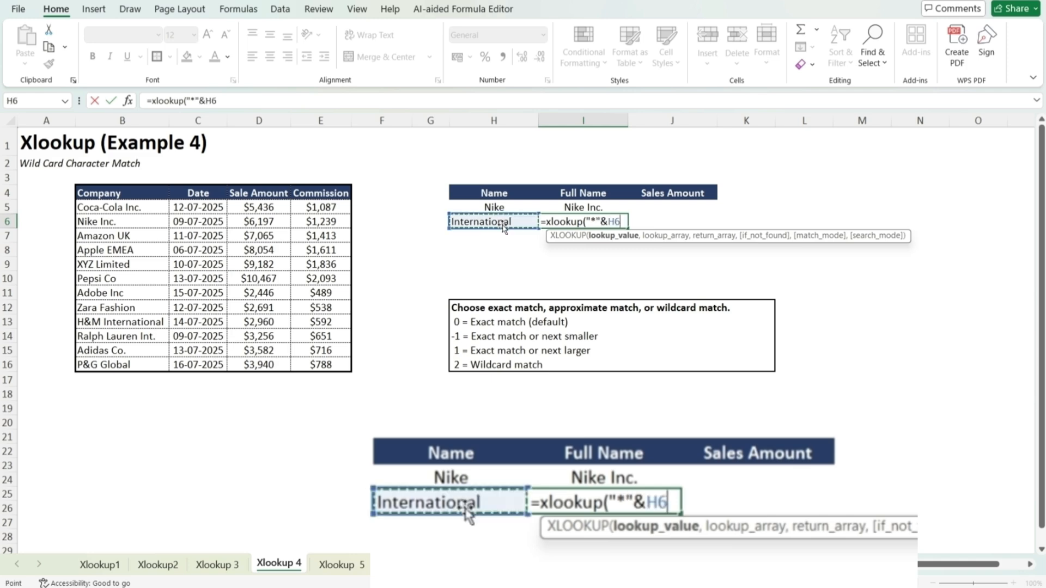
text(,)
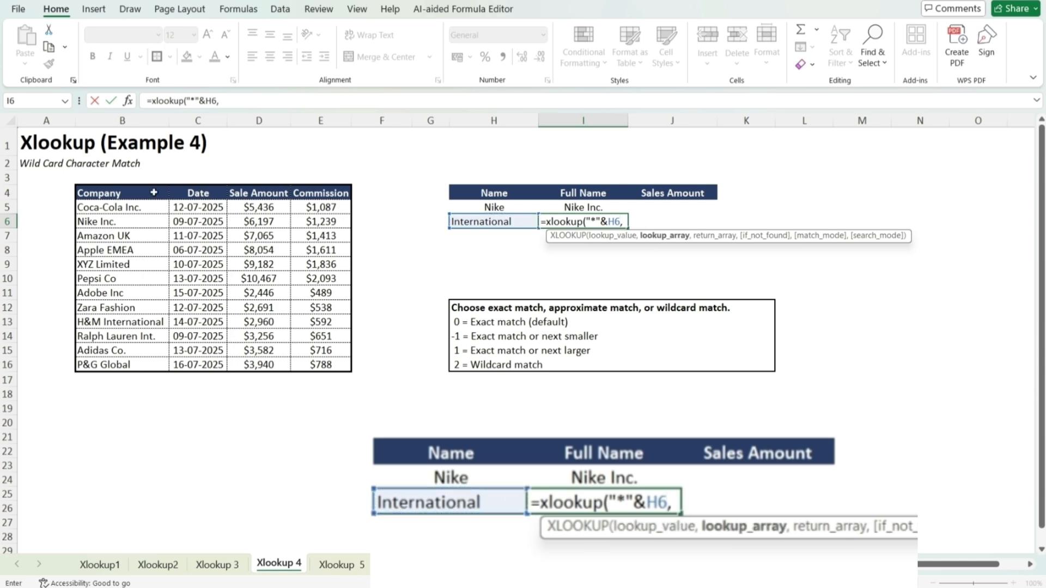
drag(153, 192, 156, 362)
text(,)
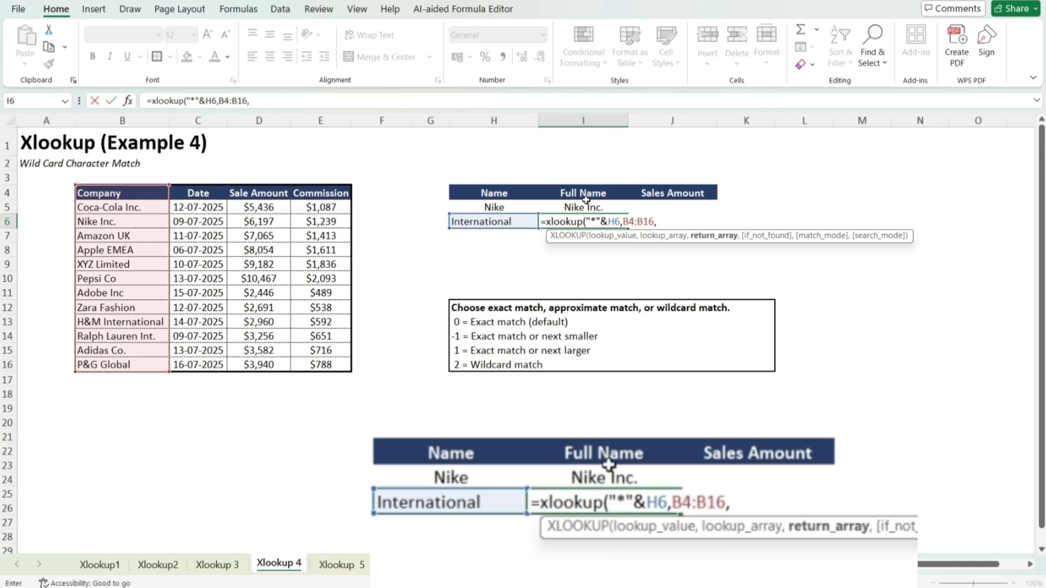
drag(124, 193, 145, 363)
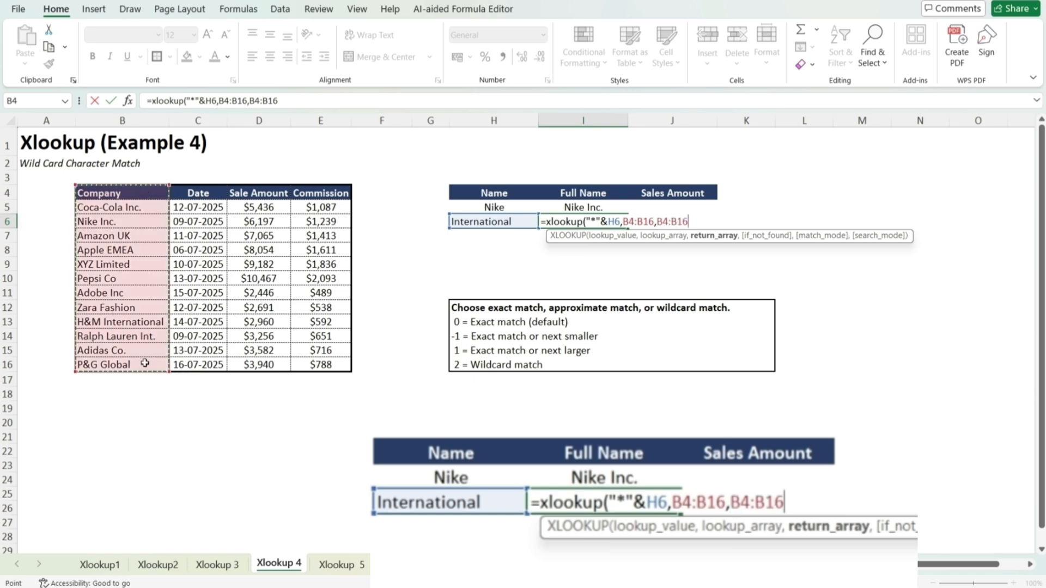
text(,)
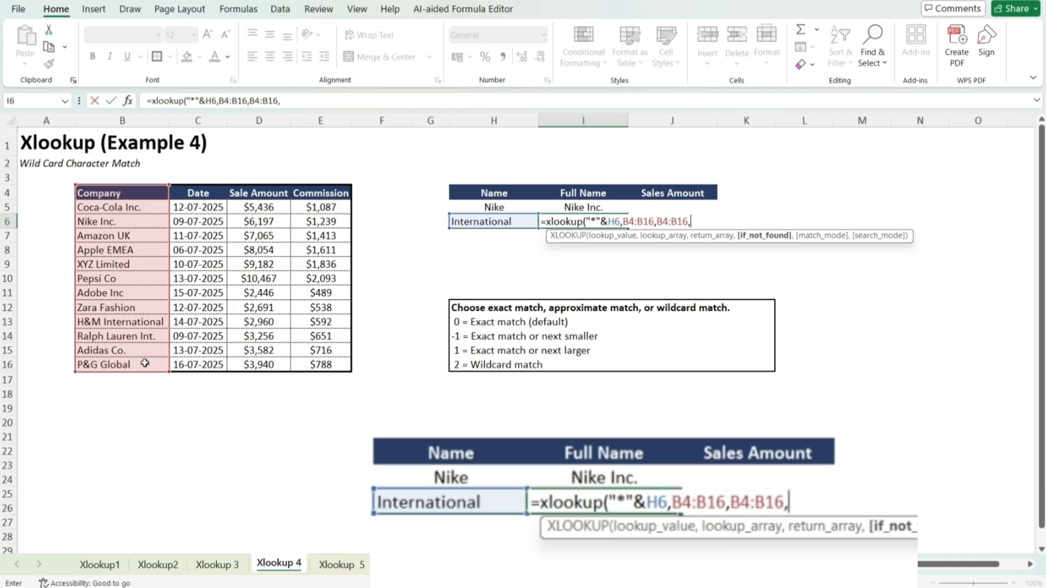
text(,)
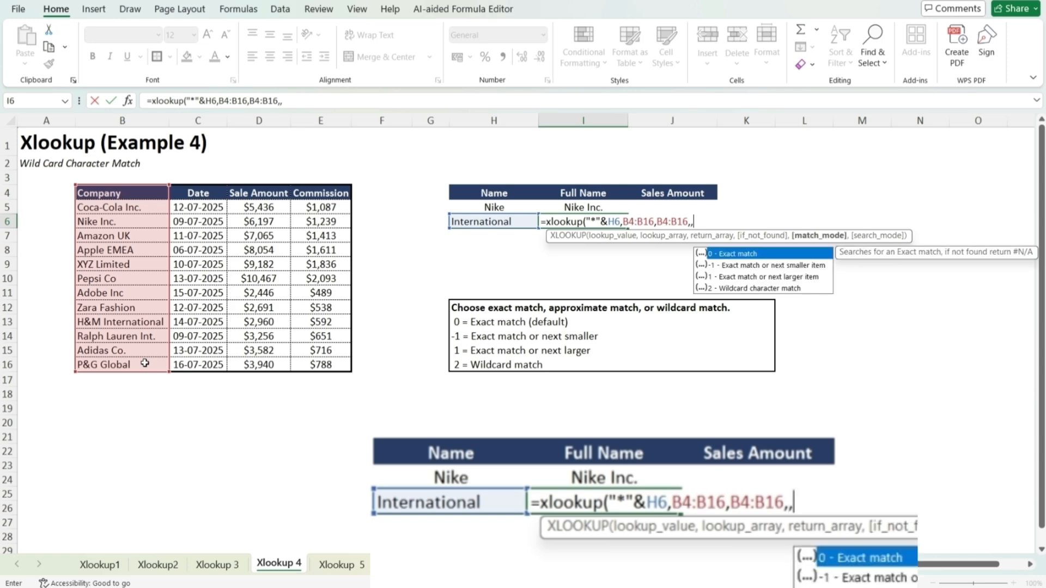
text(2))
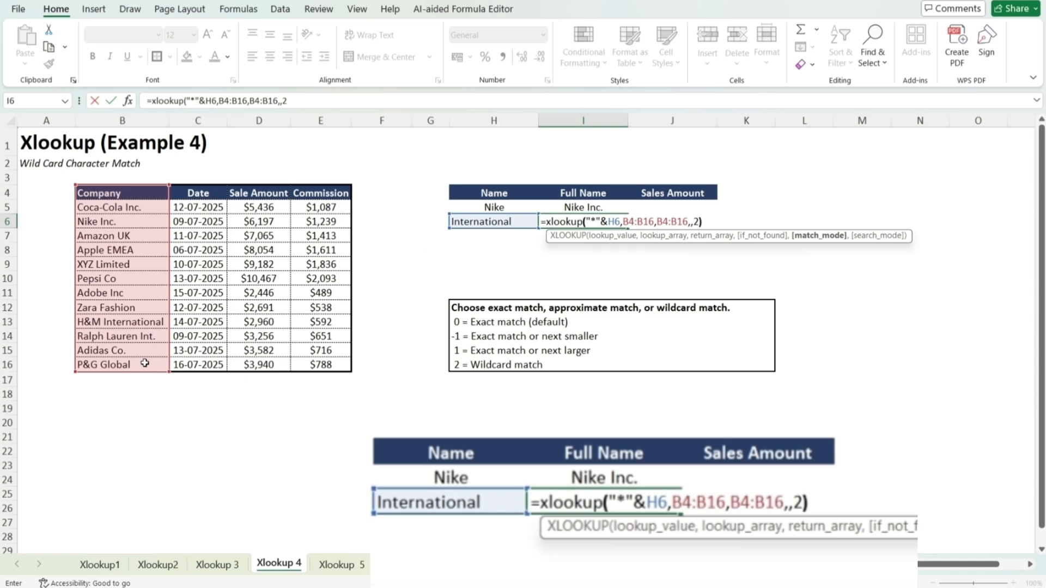
key(Return)
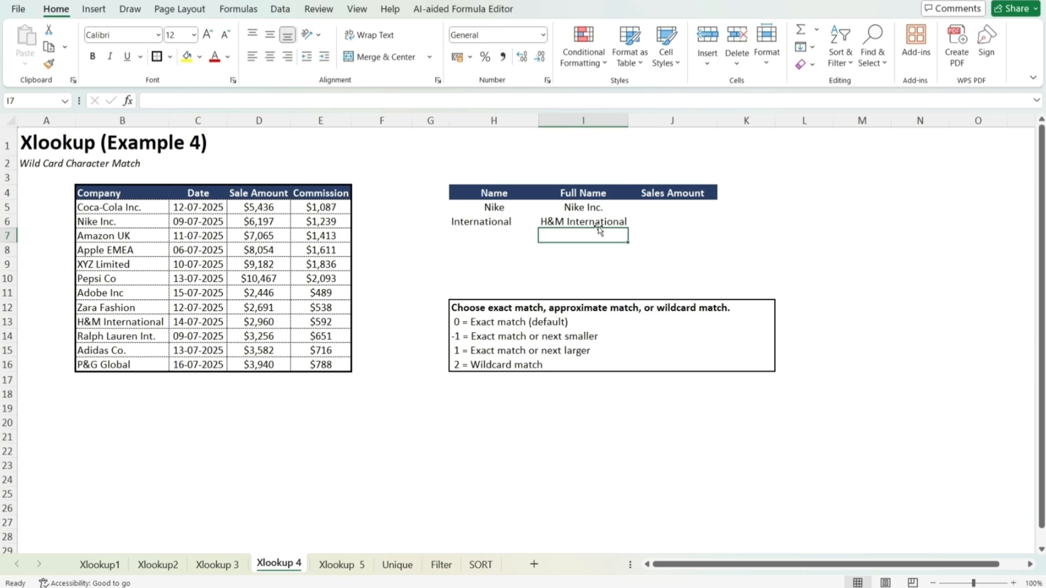
- Enter =XLOOKUP(I5,B4:B16,D4:D16) in J5 to return the first company's sales amount, shown with a thousands separator and no decimals
click(653, 209)
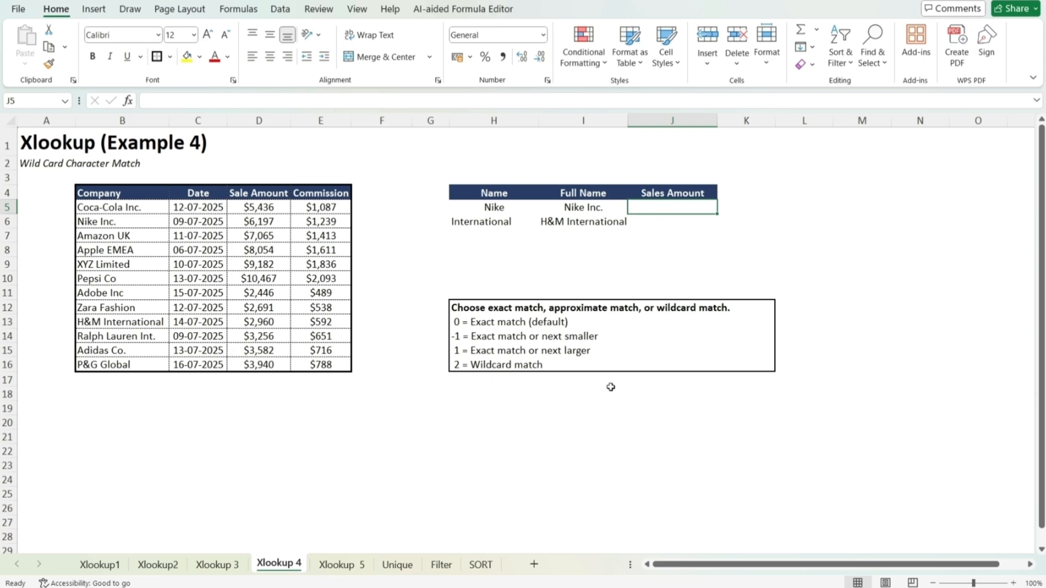
text(=x)
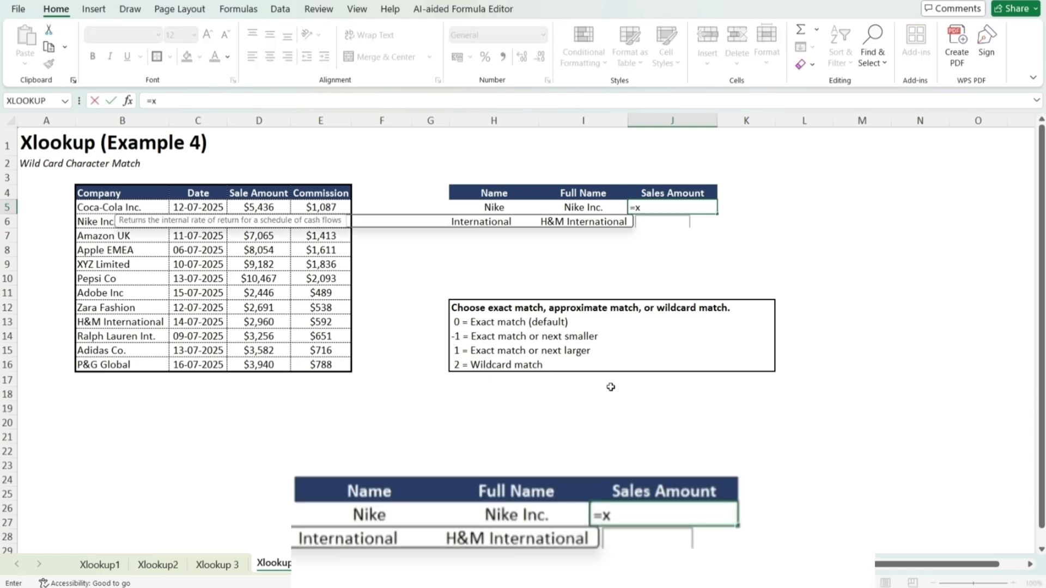
text(lookup()
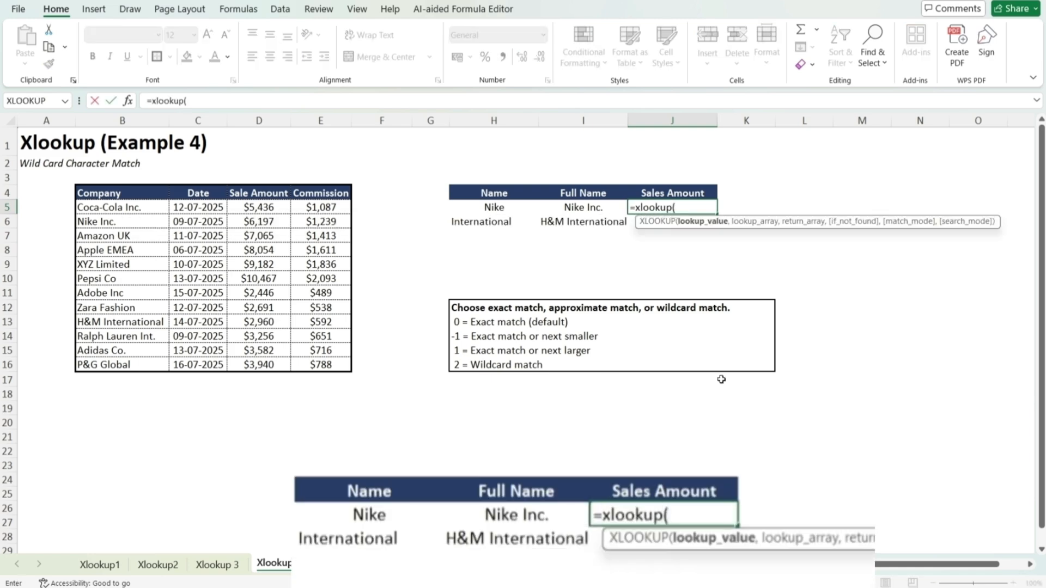
click(587, 208)
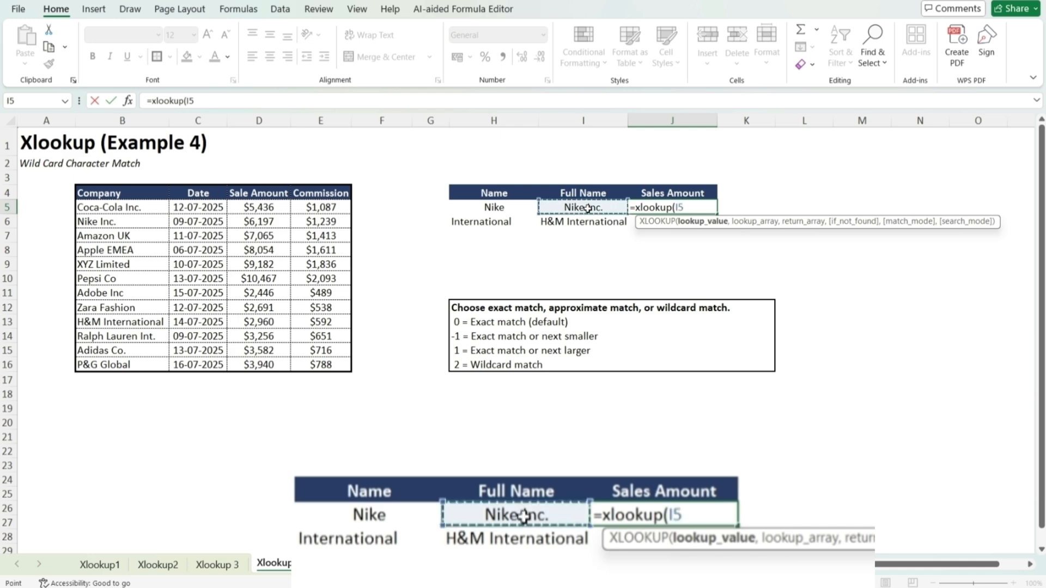
text(,)
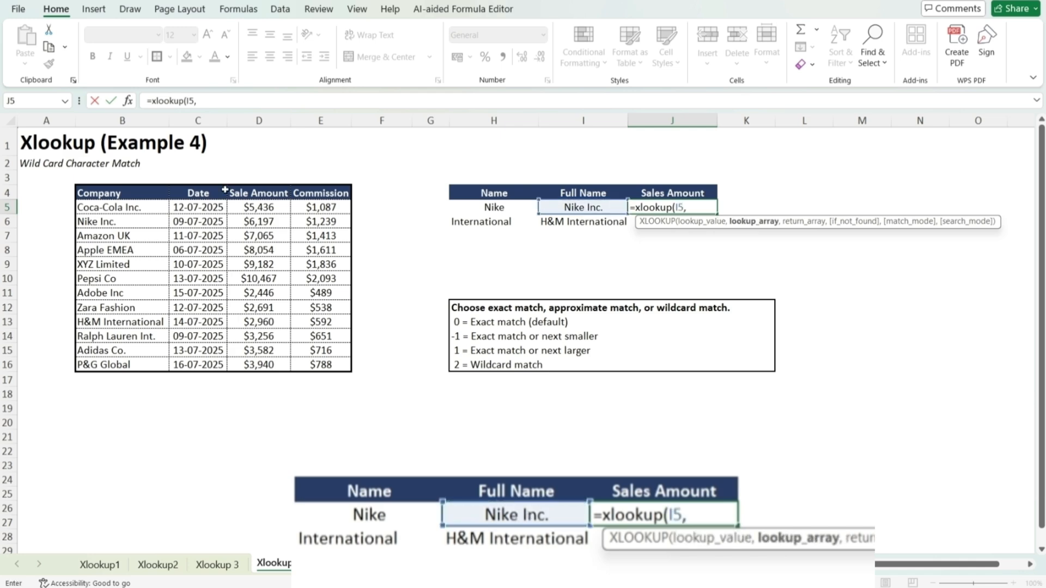
click(139, 191)
drag(138, 192, 144, 363)
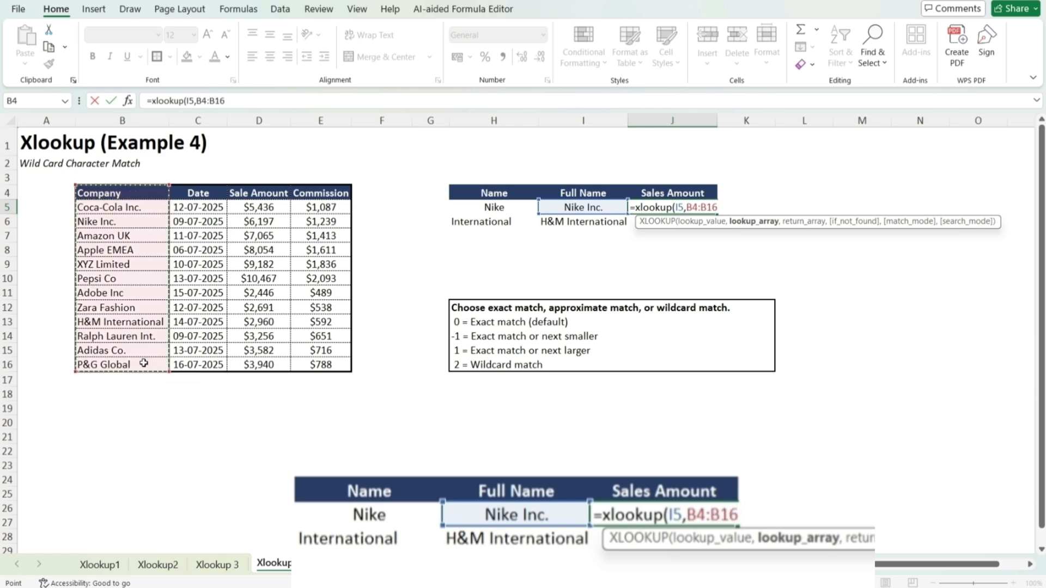
text(,)
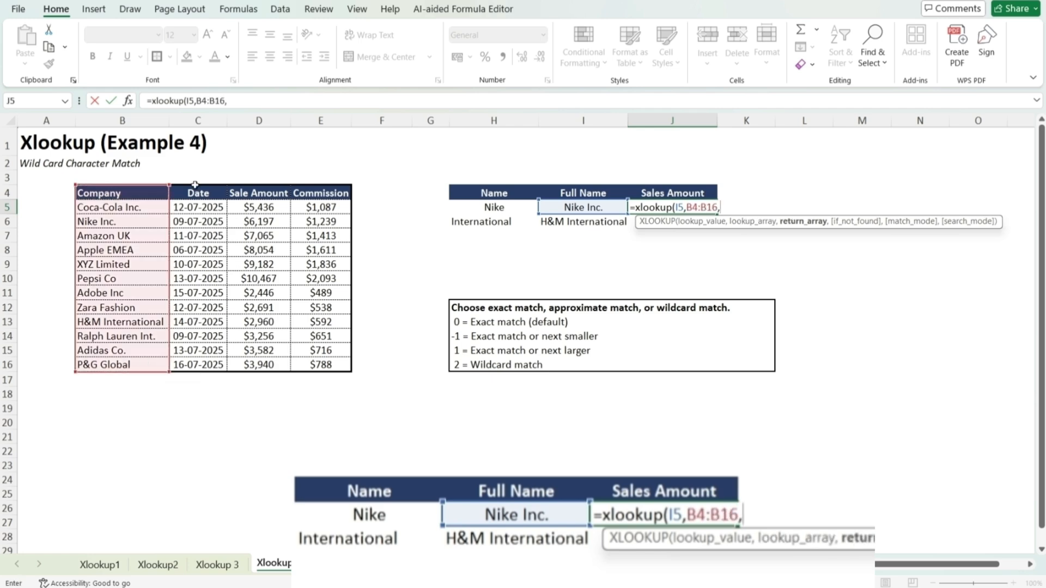
drag(259, 200, 256, 362)
text())
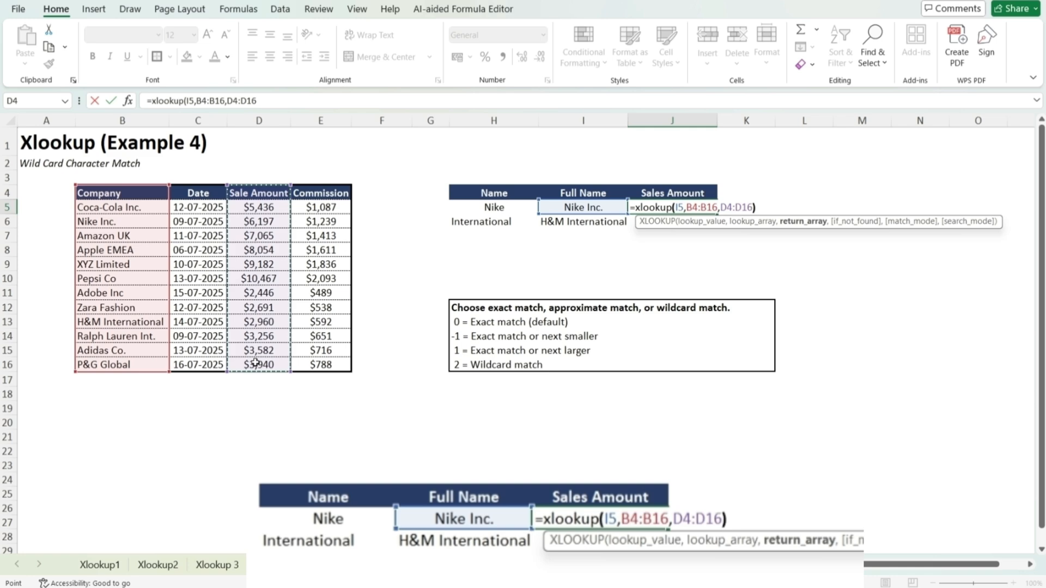
key(Return)
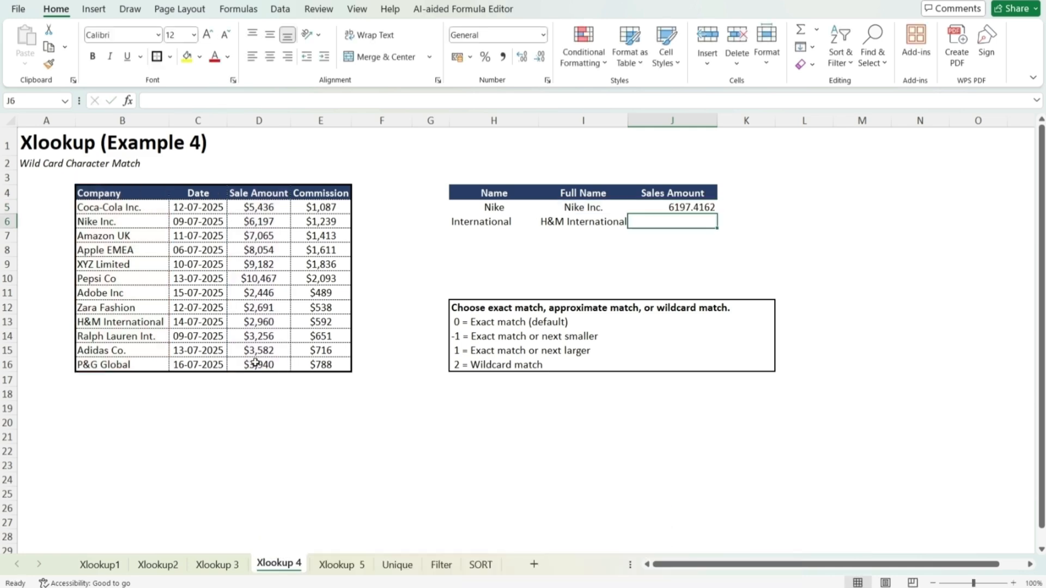
click(635, 207)
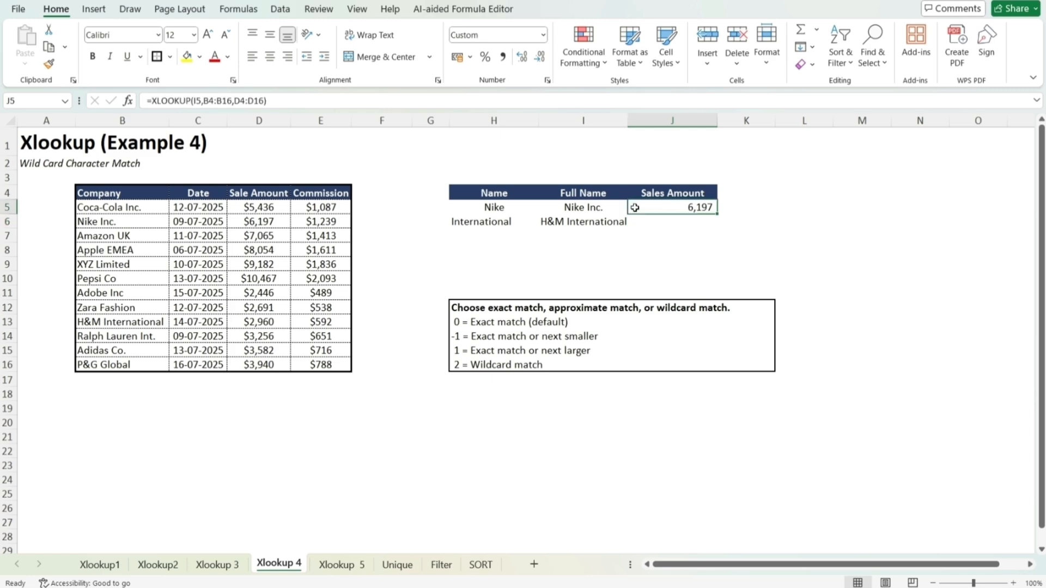
- Start an XLOOKUP formula in J6 with "*"&H6 as the lookup value
click(666, 224)
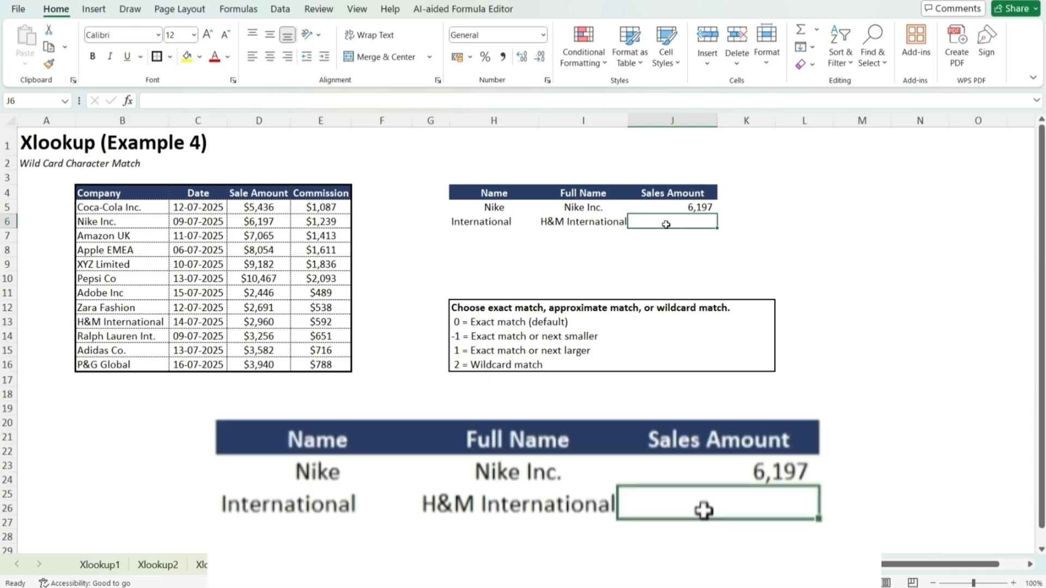
text(=x)
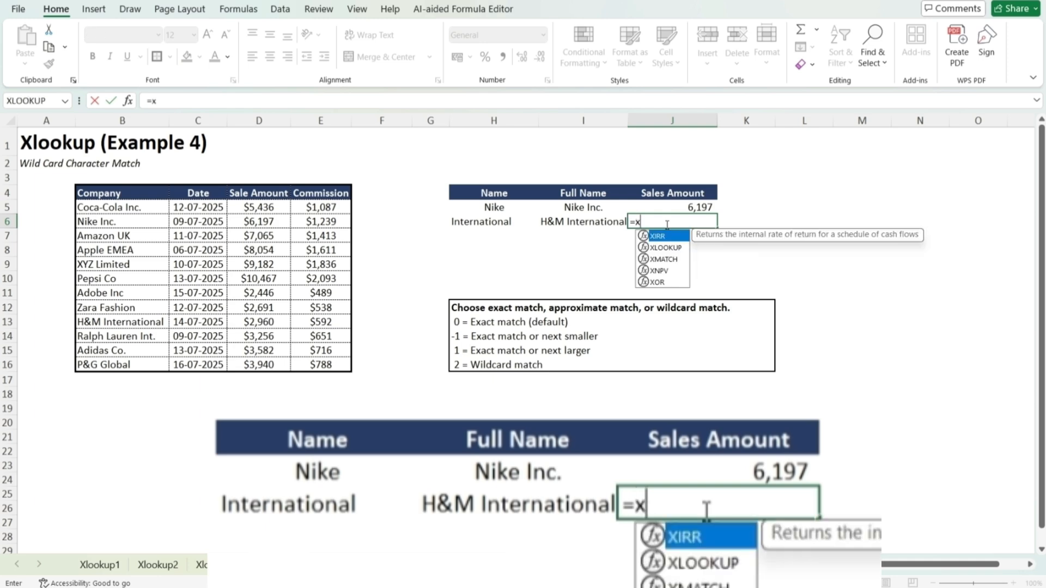
text(lookup)
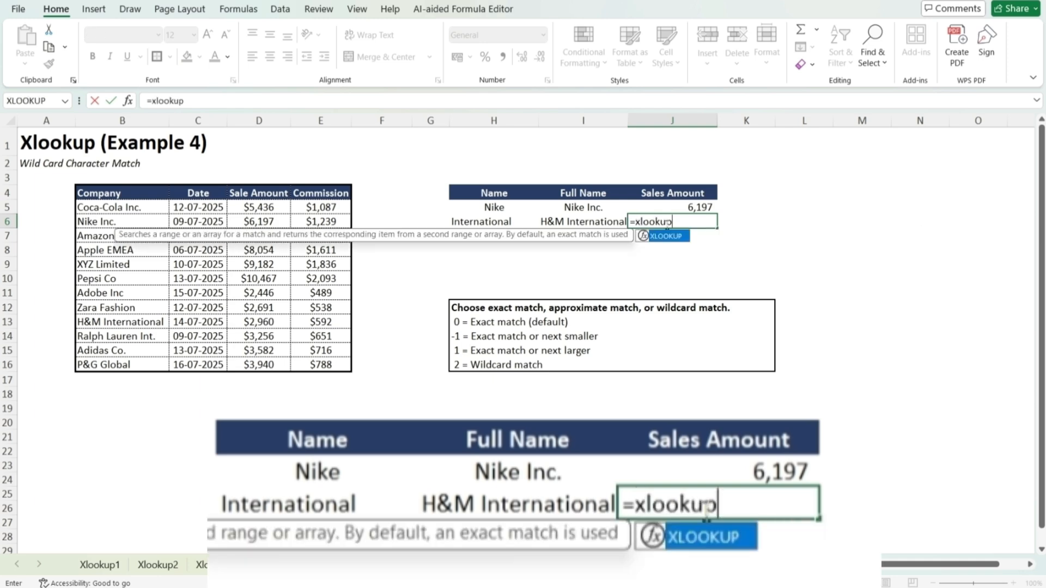
text((")
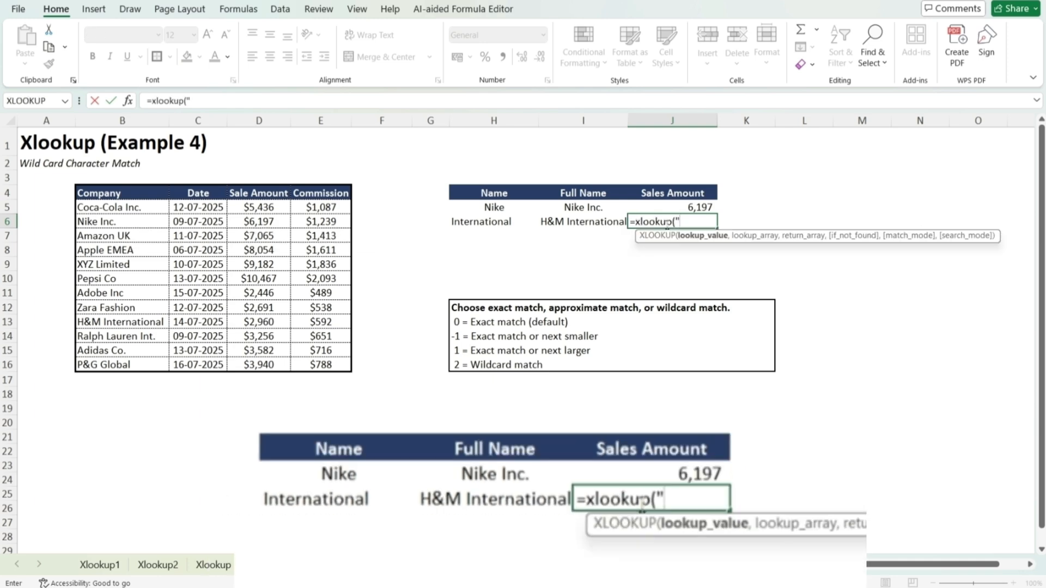
text(*"&)
key(Left)
key(Left)
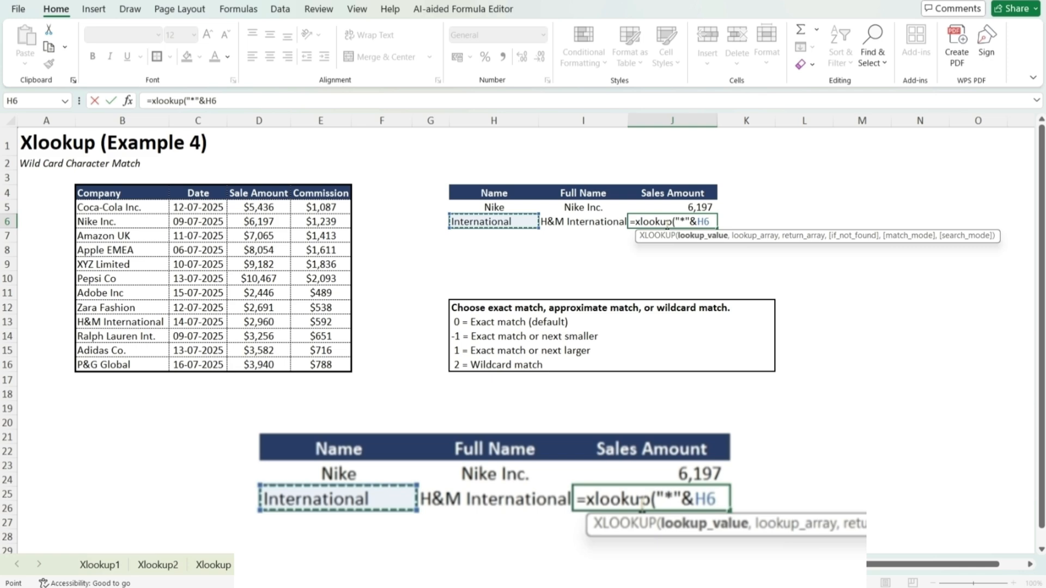
text(,)
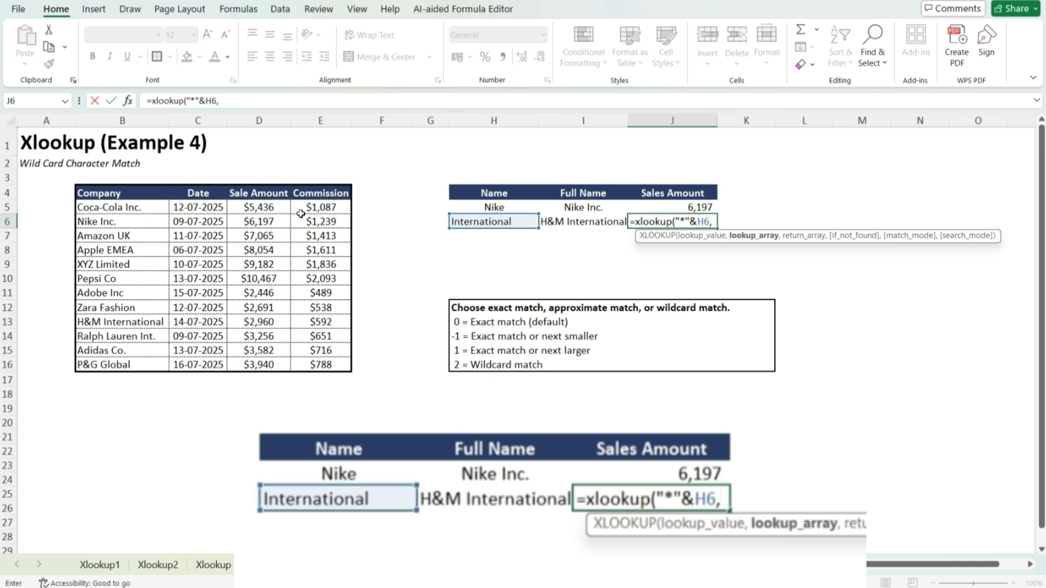
- Complete the J6 formula with lookup array B4:B16, return array D4:D16, "NA" if not found, and match mode 2
drag(149, 192, 148, 363)
text(,)
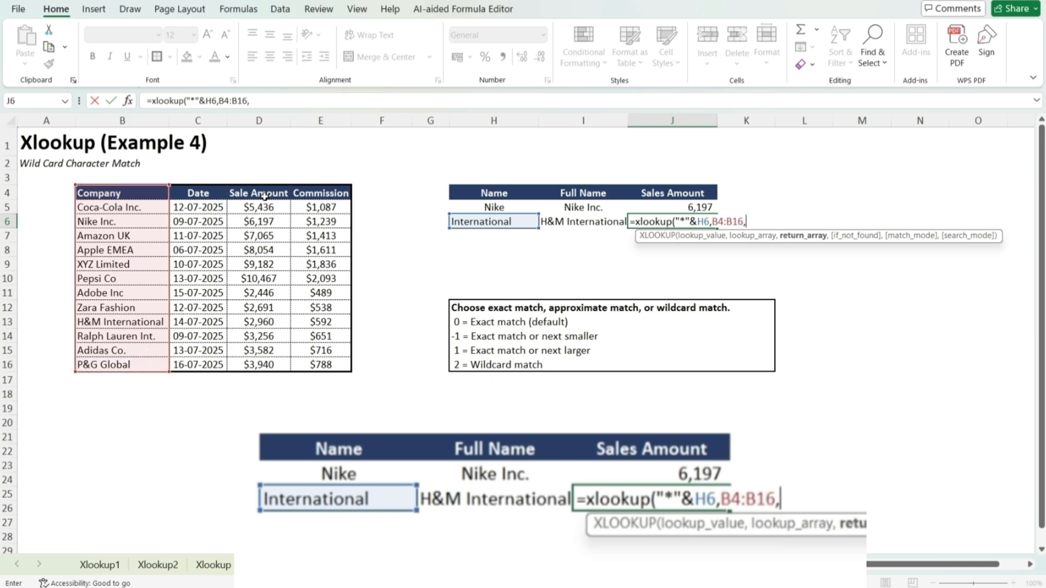
drag(267, 194, 269, 371)
text(,")
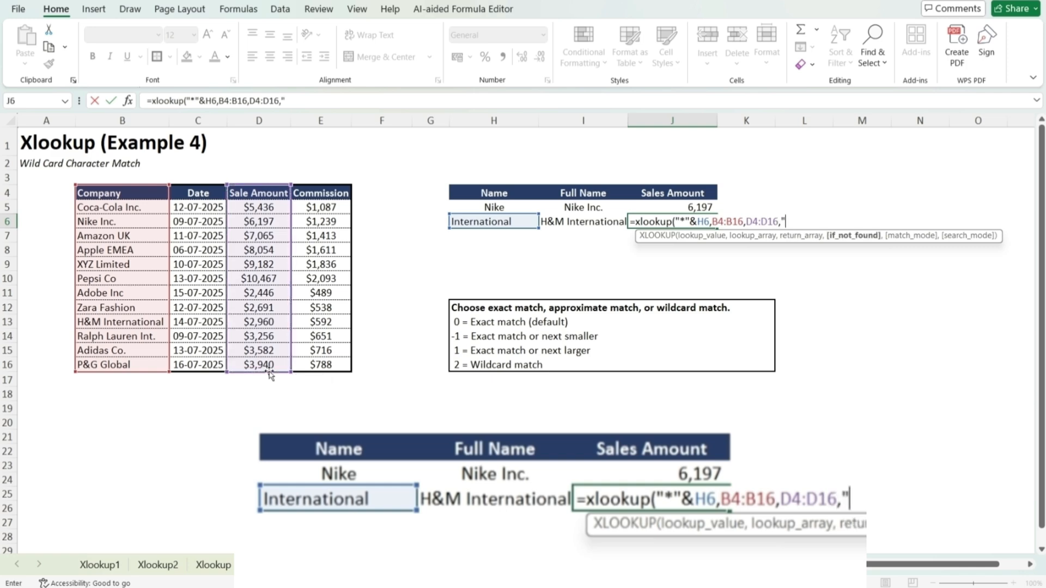
text(NA",)
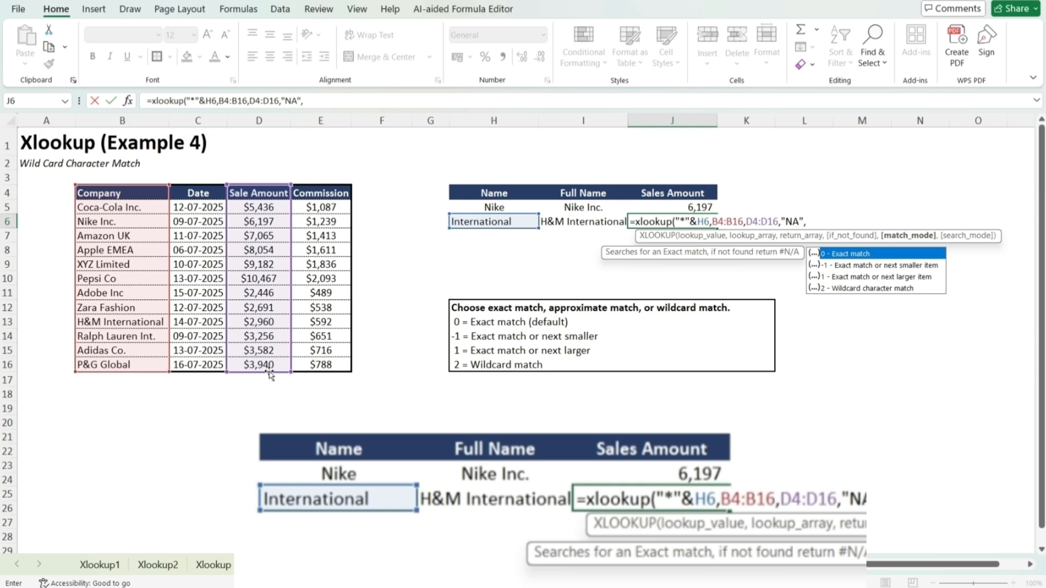
text(2))
key(ctrl+Return)
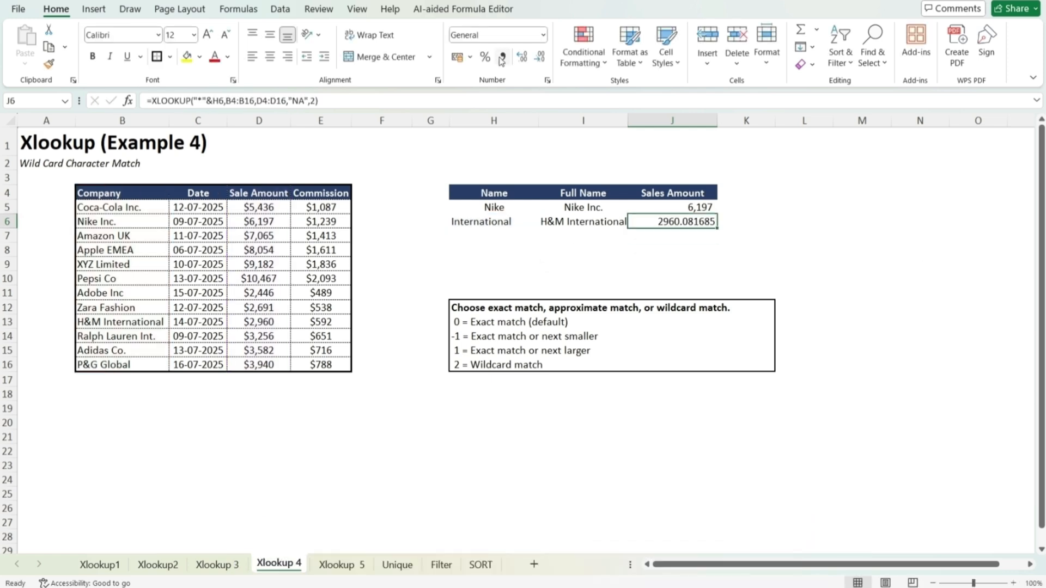
- Format J6 with a thousands separator and no decimals, and check it against H&M International's sale amount in the source table
click(502, 58)
click(542, 58)
click(541, 58)
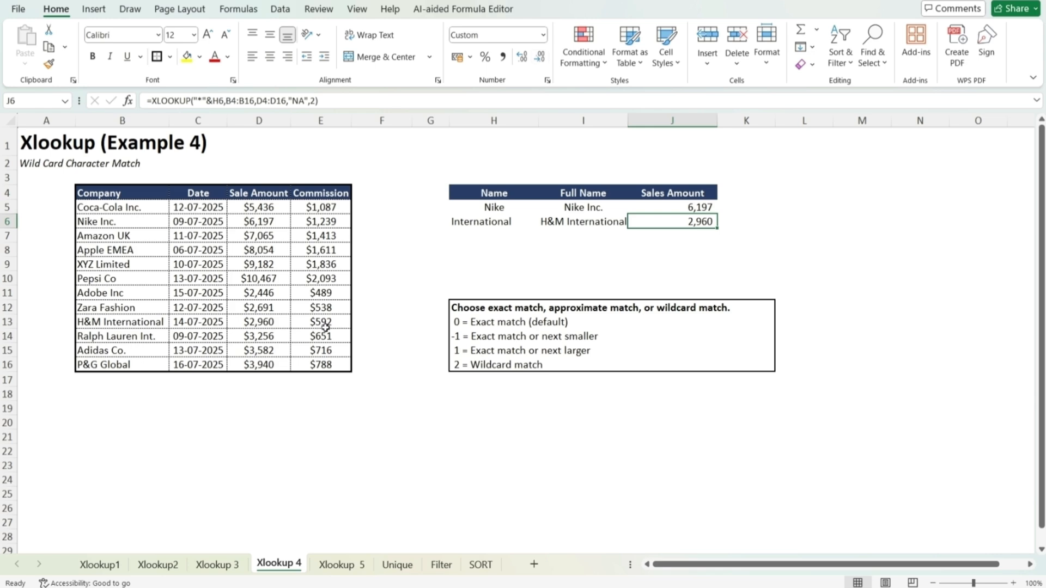
click(155, 321)
click(265, 322)
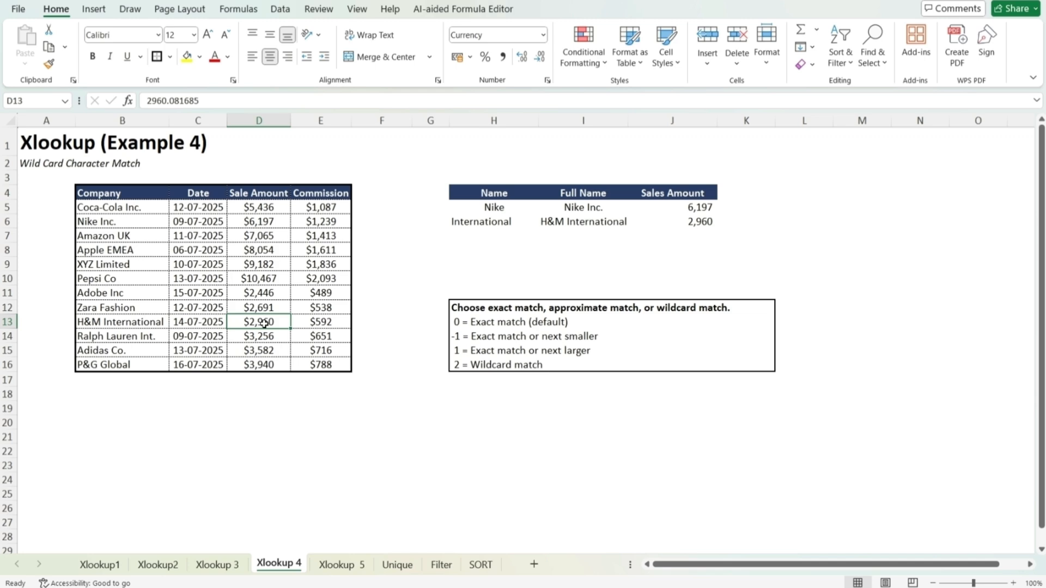
- On the Xlookup 5 sheet, start an XLOOKUP formula in I5 with lookup value H5 and lookup array B4:B40
click(335, 570)
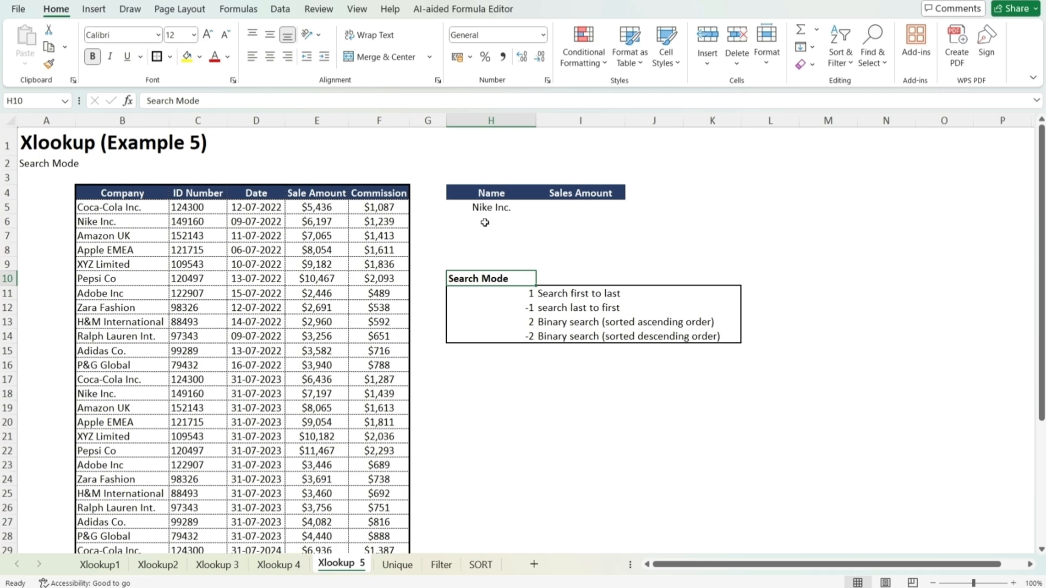
click(571, 210)
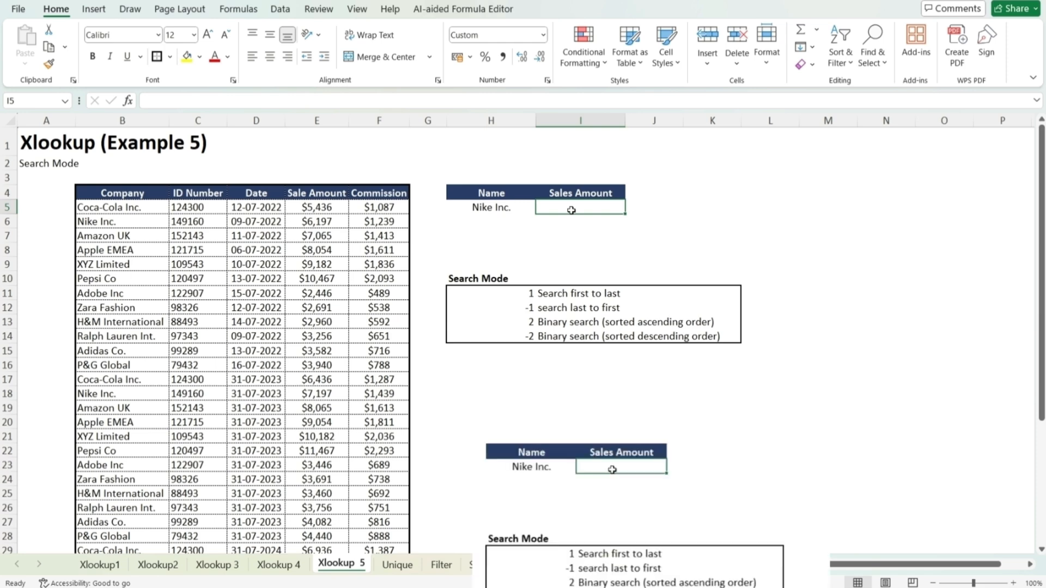
text(=xlooku)
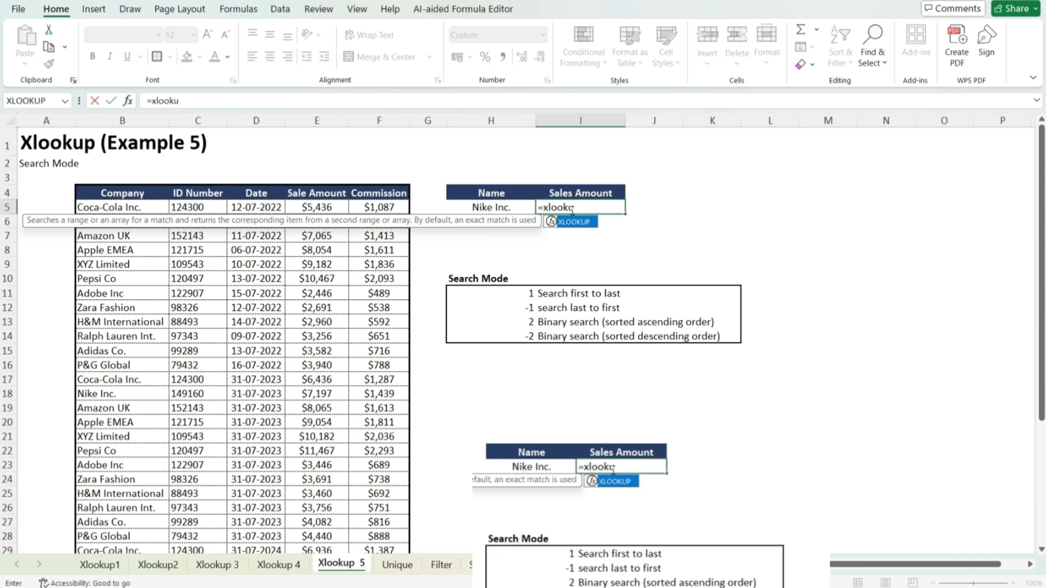
text(p()
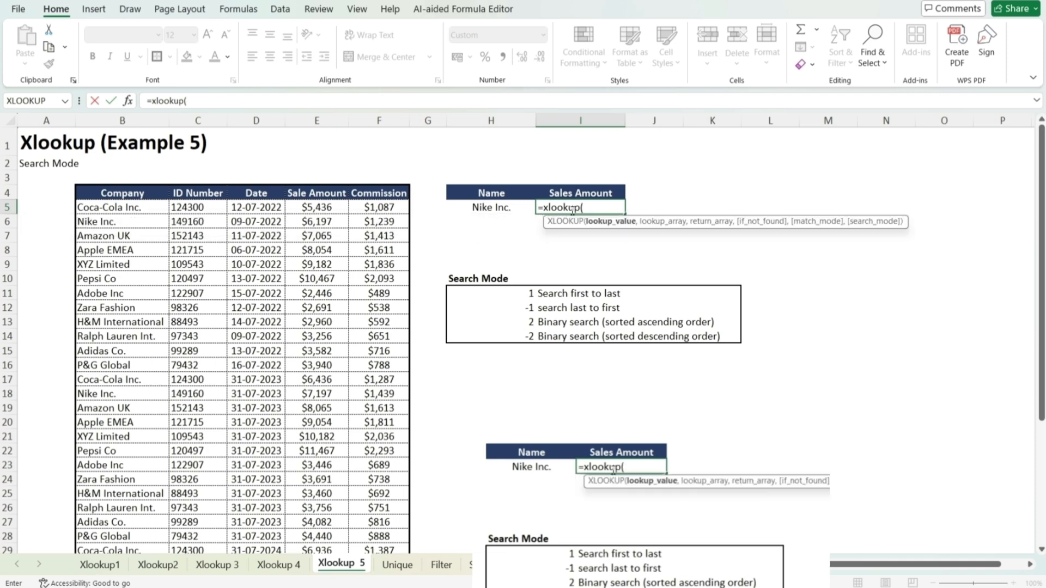
click(504, 211)
text(,)
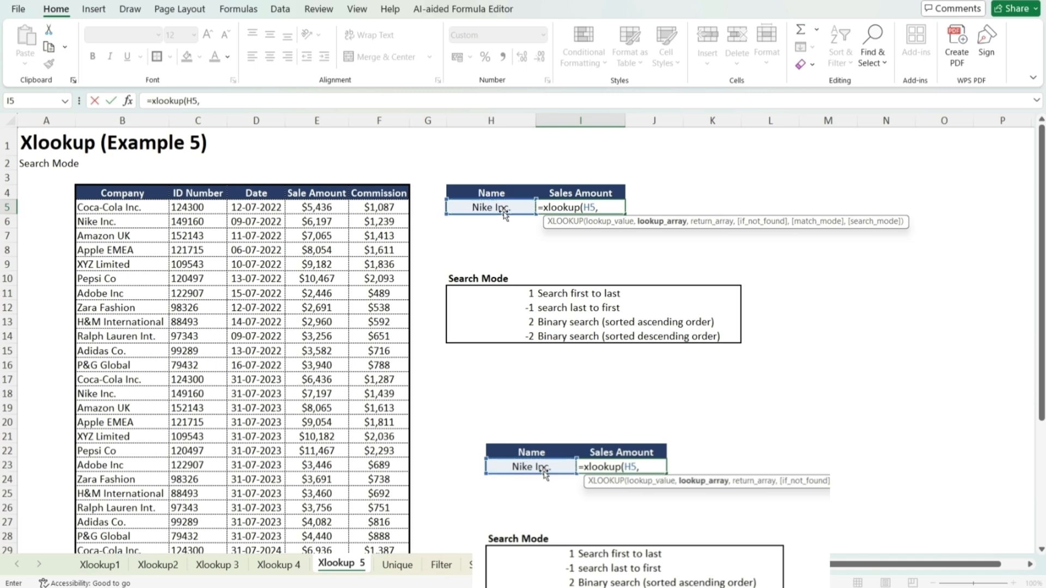
click(145, 193)
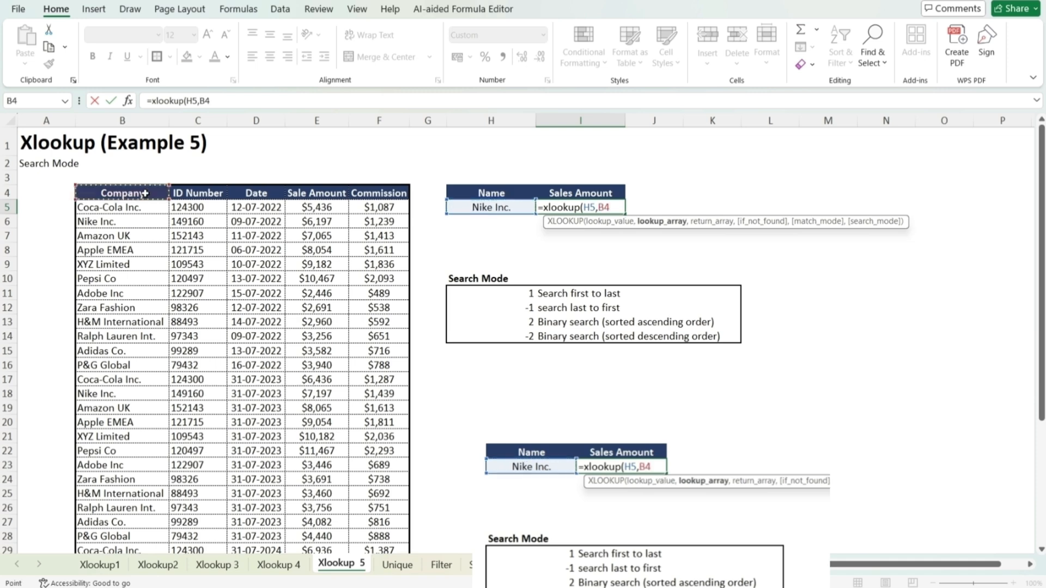
key(ctrl+shift+Down)
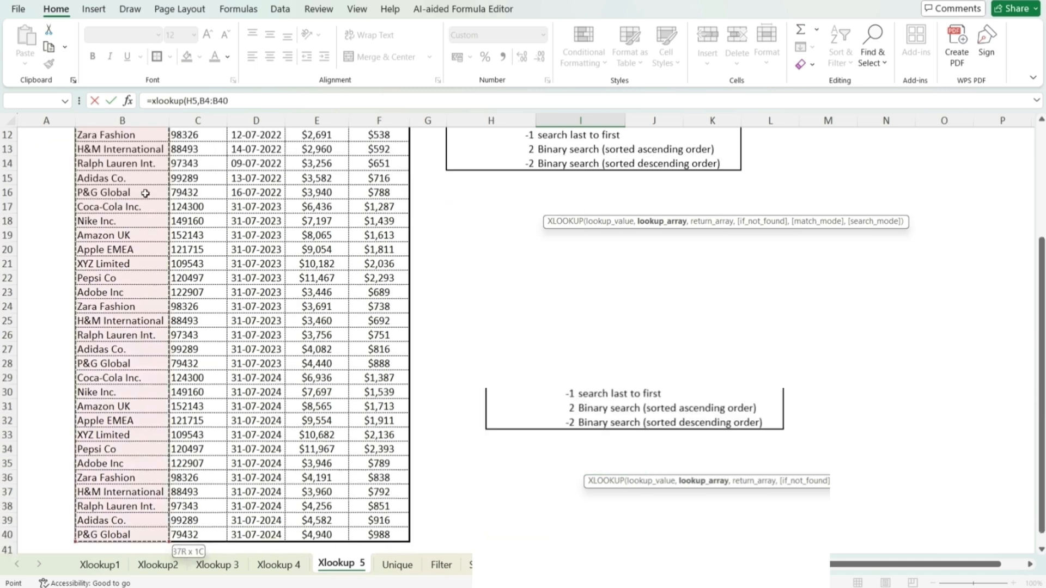
text(,)
- Set the return array of the I5 XLOOKUP formula to the Sale Amount column, E4:E40
key(Left)
key(Left)
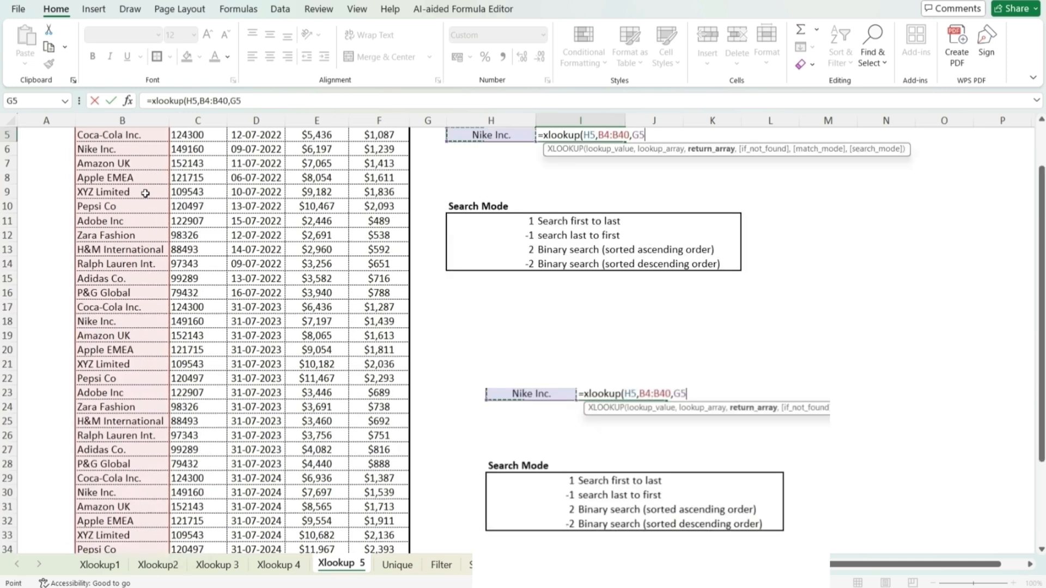
key(Left)
key(Left)
key(Up)
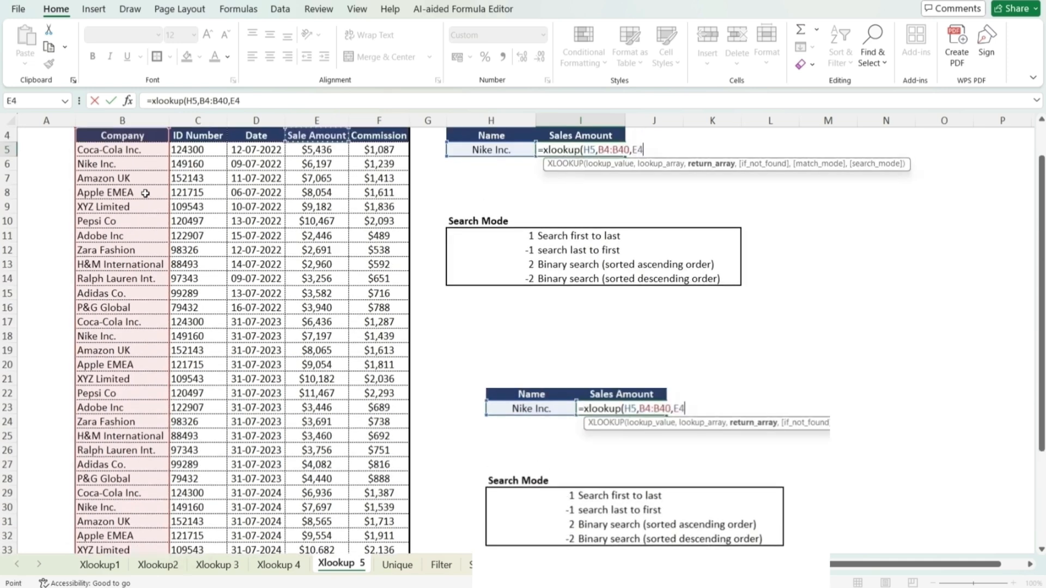
key(ctrl+shift+Down)
- Complete the I5 formula with search mode 1 (first to last), leaving the if-not-found and match mode arguments empty
text(,)
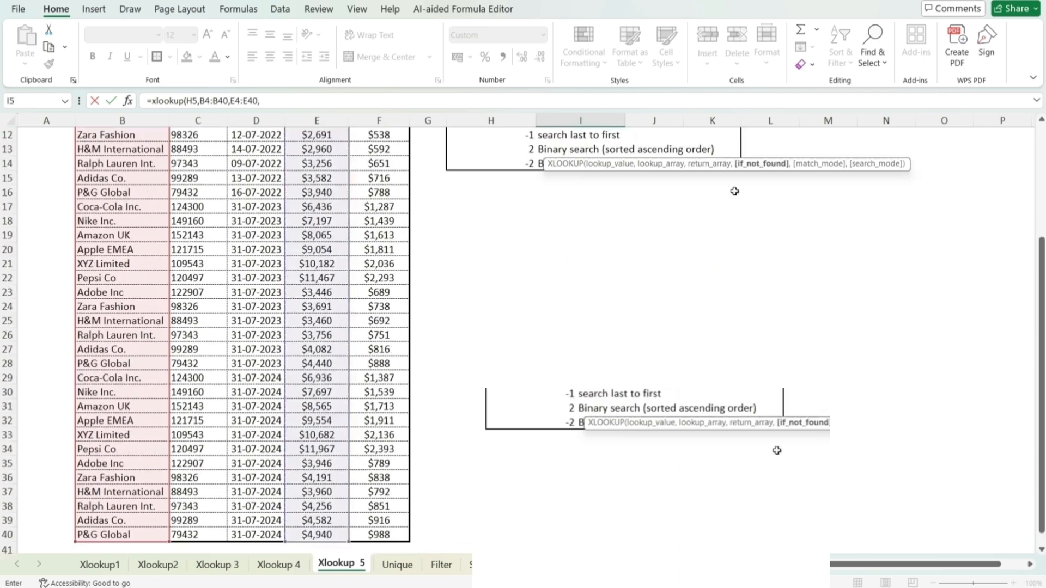
text(,)
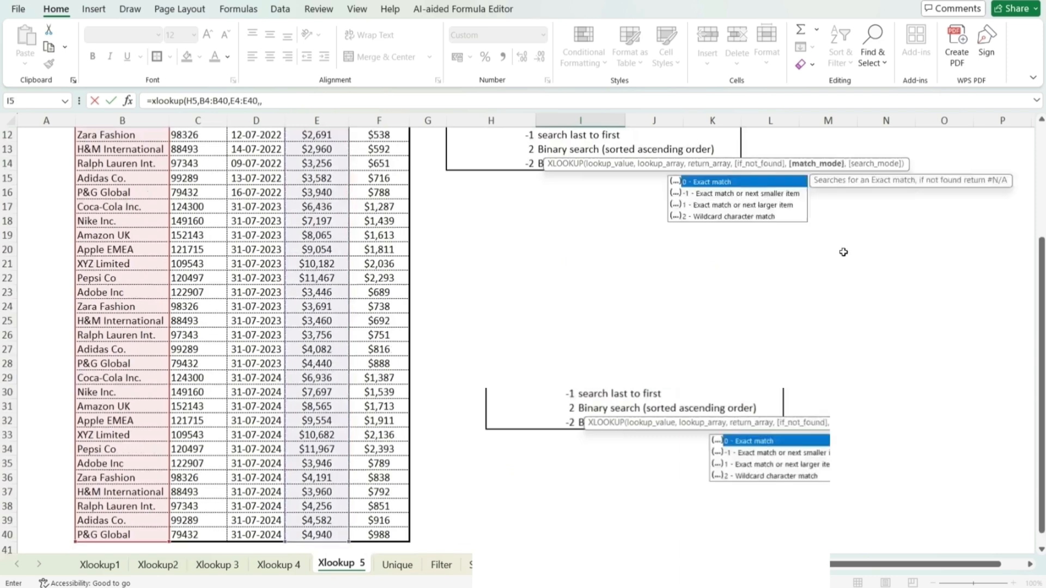
text(,)
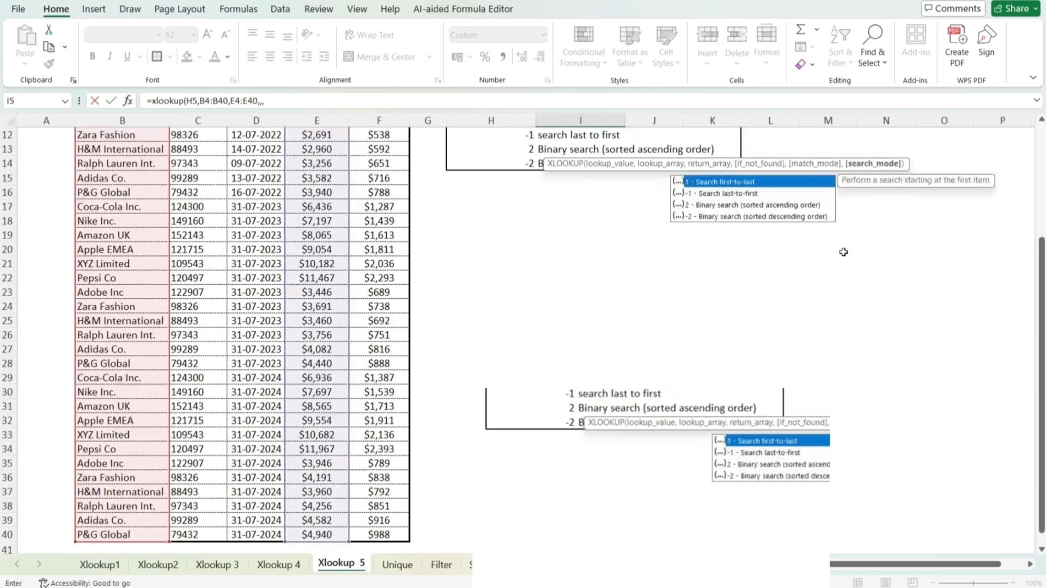
text(1)
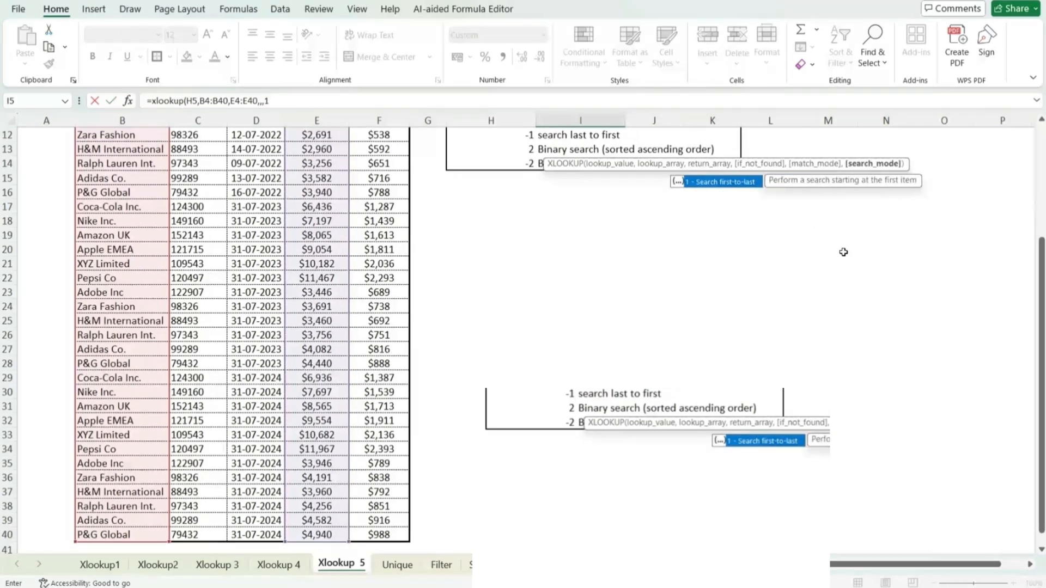
key(Tab)
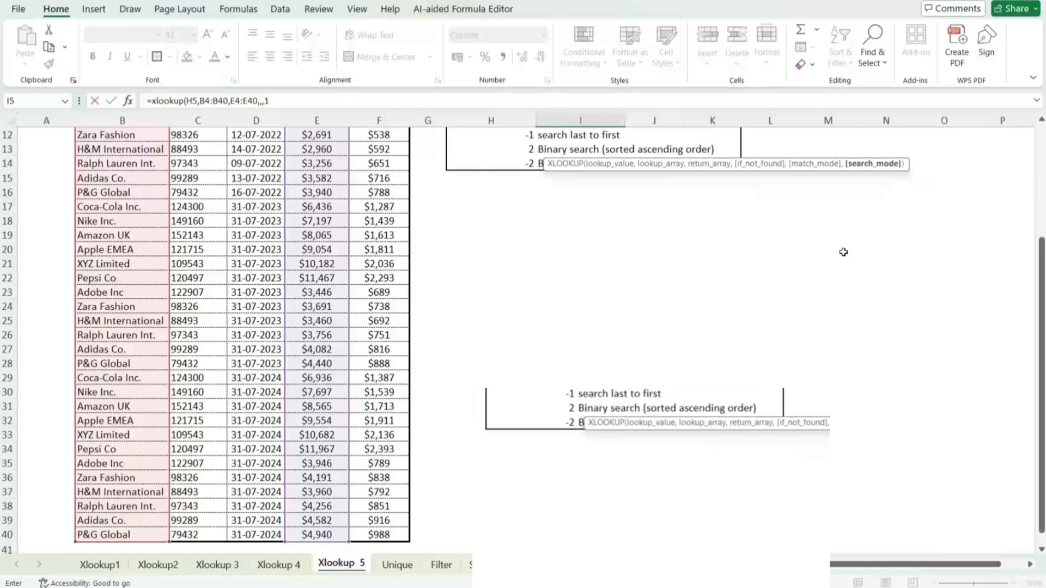
key(Return)
key(Up)
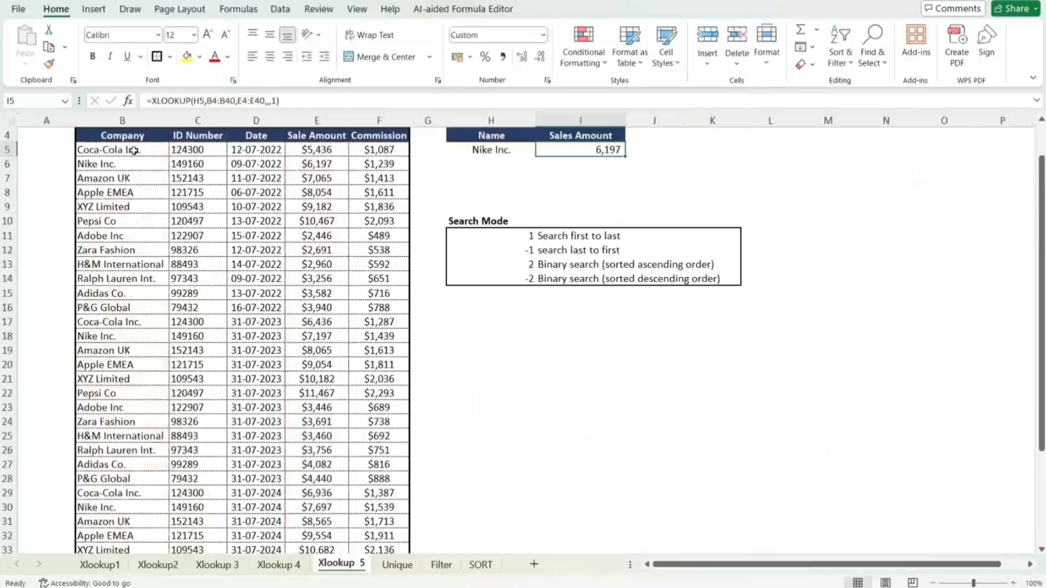
- Bold the first Nike Inc. record in the source table, B6:F6
drag(81, 166, 353, 171)
key(ctrl+b)
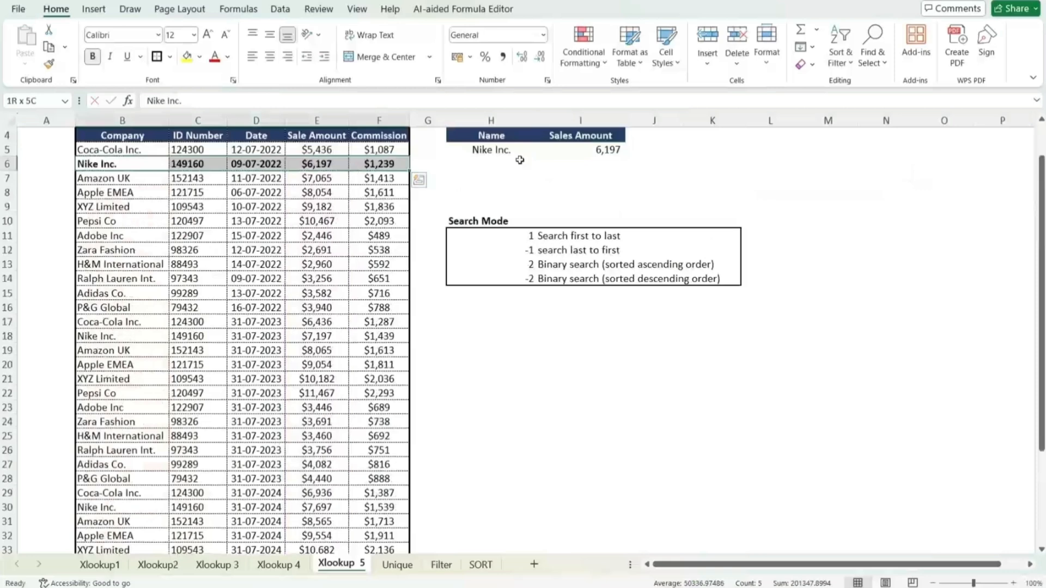
- Remove the search mode value 1 from the I5 formula so it uses the default search mode
click(555, 150)
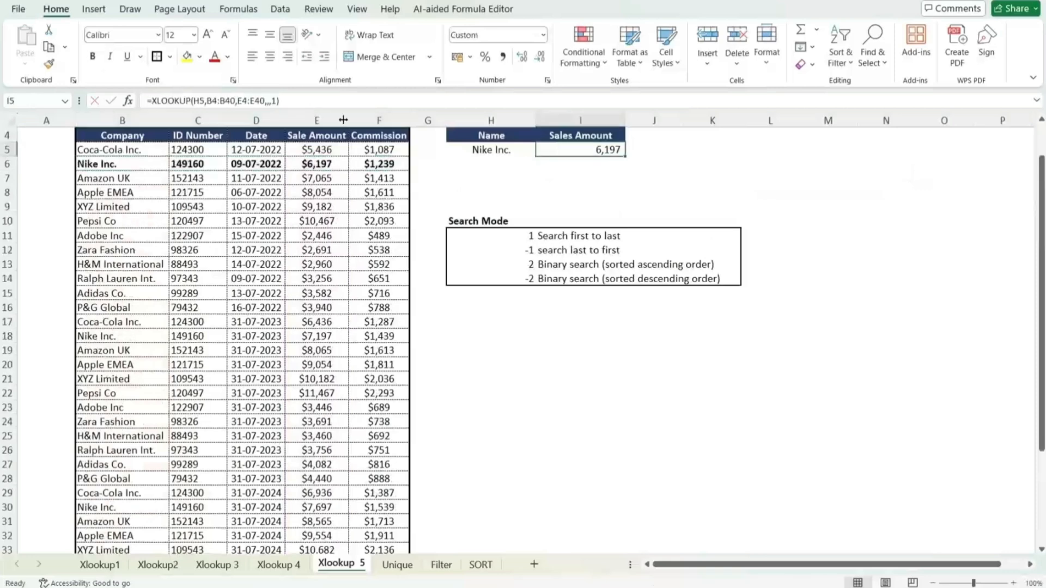
click(273, 101)
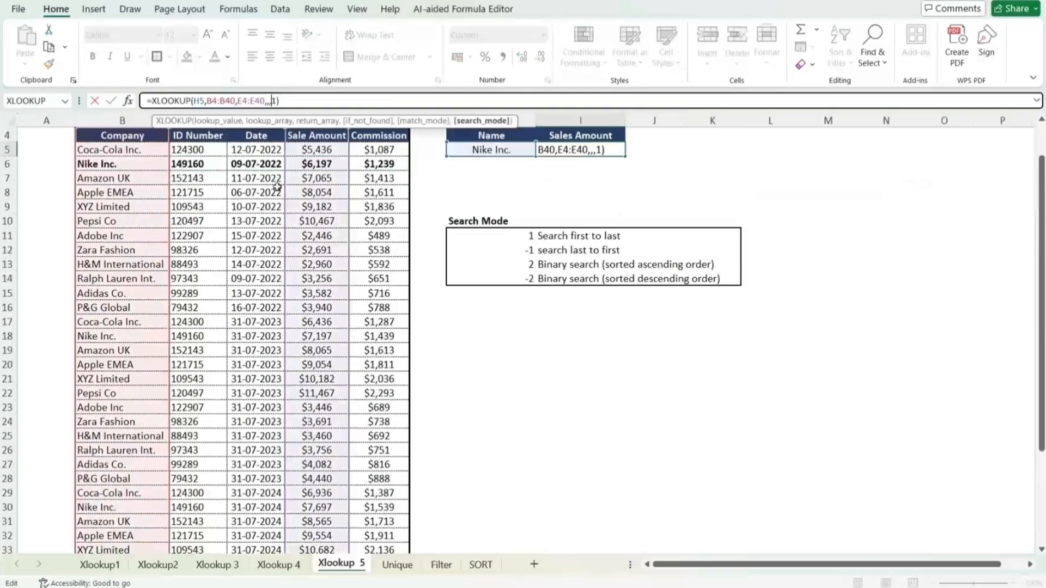
key(Delete)
key(ctrl+Return)
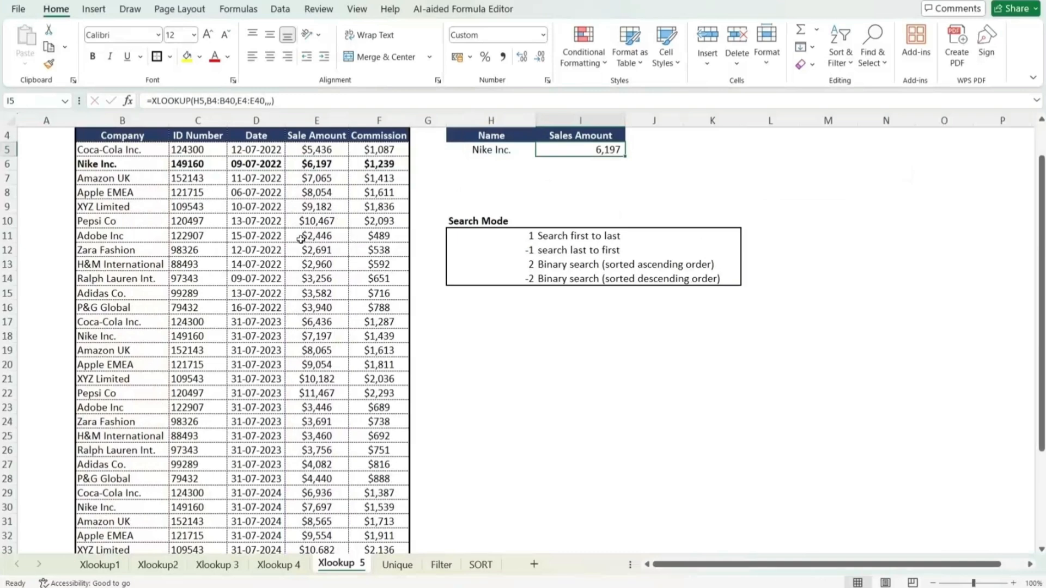
- Examine the last Nike Inc. record in the source table, including its date and sale amount
click(280, 240)
key(ctrl+Down)
key(Up)
key(Up)
key(Up)
key(Up)
key(Up)
key(Left)
key(Left)
key(Up)
key(Up)
key(Up)
key(Up)
key(Up)
key(Up)
key(Up)
key(Down)
key(Down)
key(Right)
key(Right)
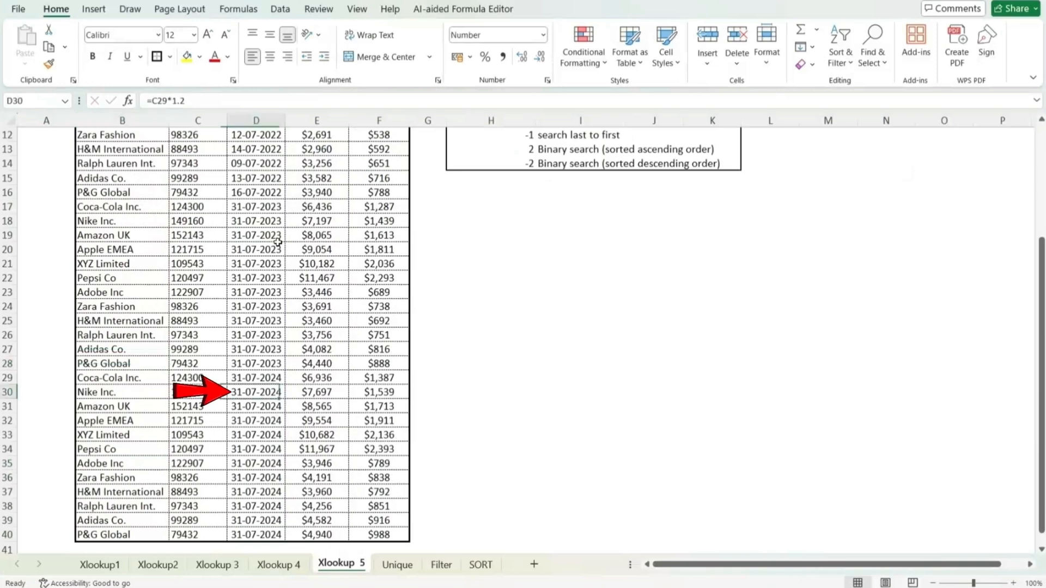
key(Right)
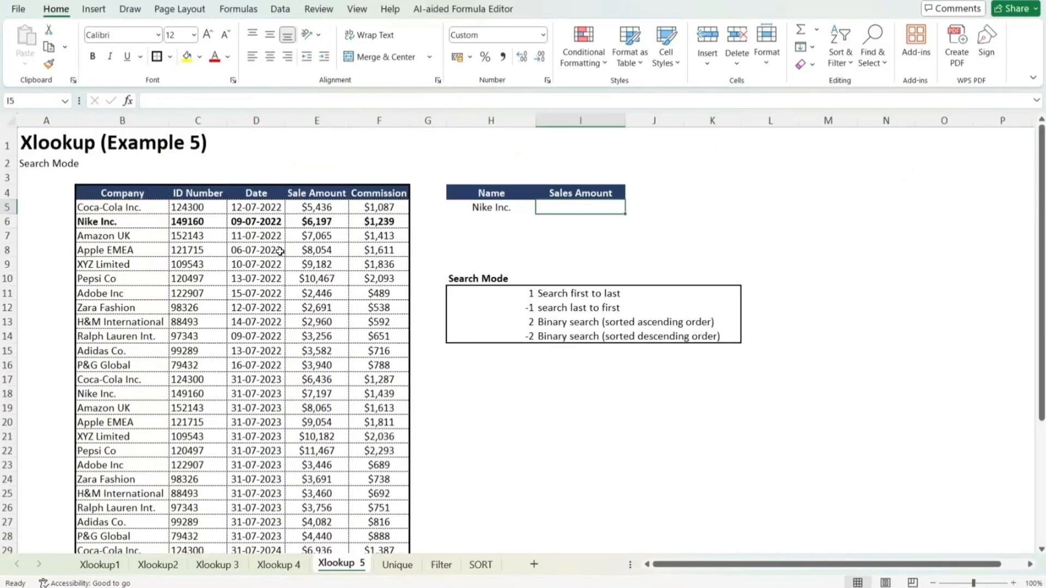
- Start a new XLOOKUP formula in the empty I5 with lookup value H5 and lookup array B4:B40
text(=)
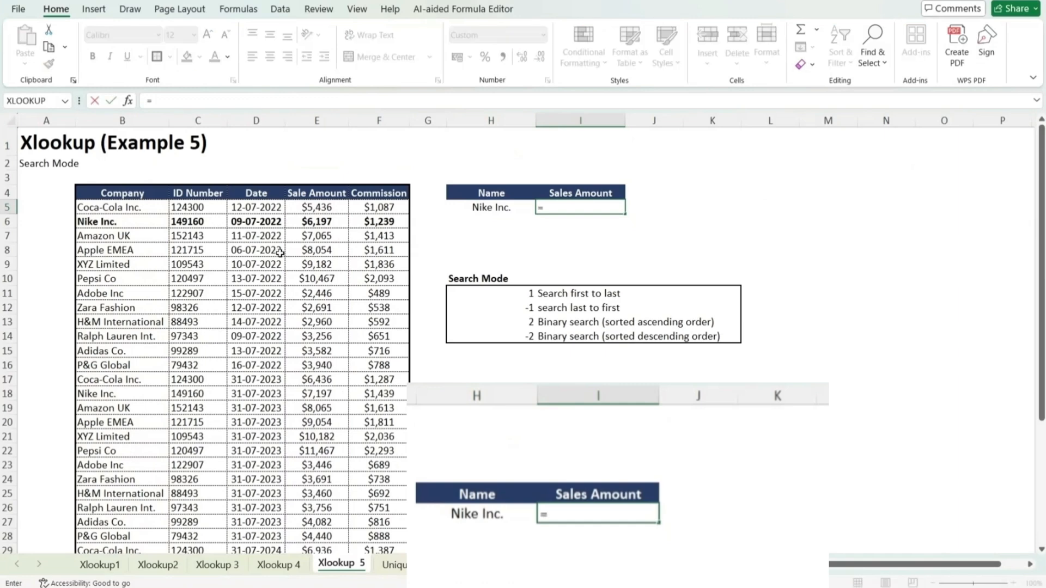
text(xlookup)
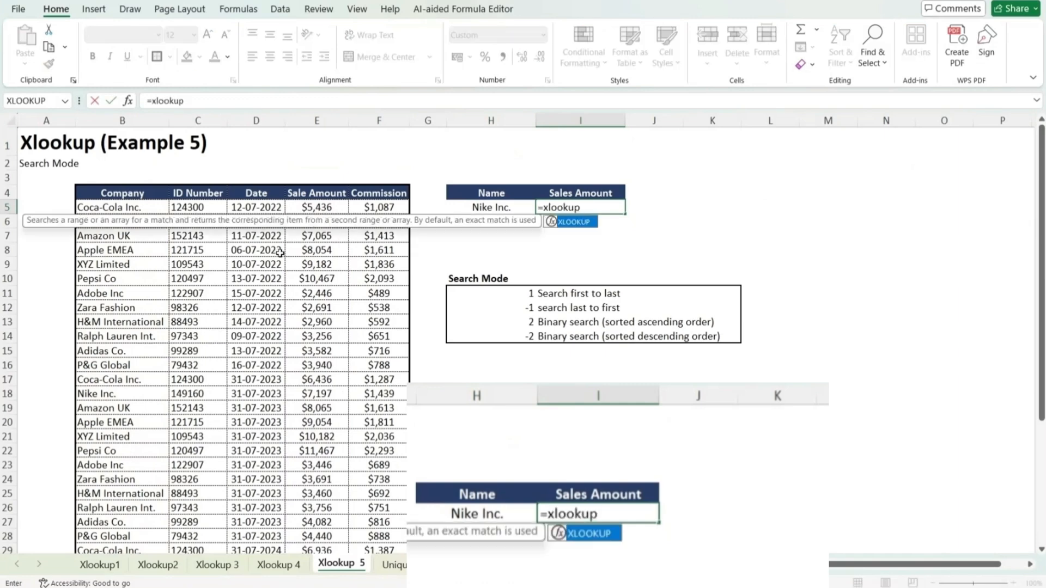
text(()
key(Left)
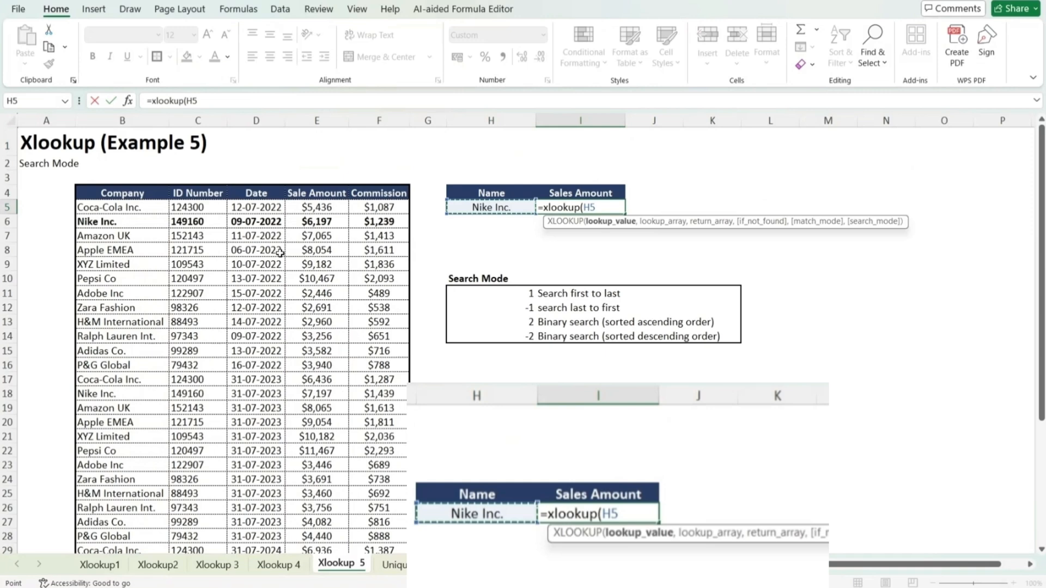
text(,)
key(Left)
key(Left)
key(Left)
key(Left)
key(Left)
key(Left)
key(Left)
key(Up)
key(ctrl+shift+Down)
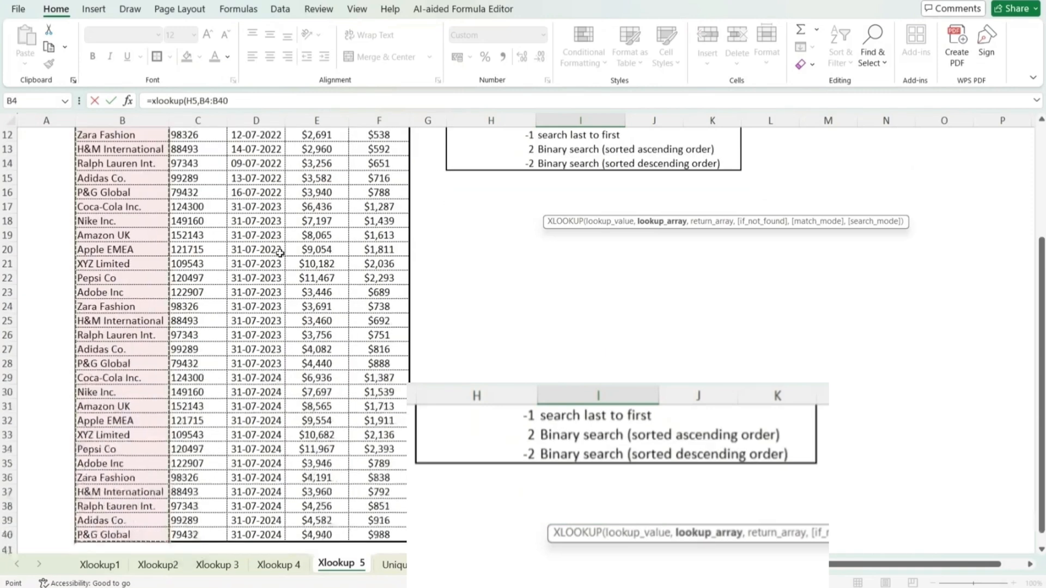
- Add E4:E40 as the return array of the new XLOOKUP formula in I5
text(,)
key(Left)
key(Left)
key(Left)
key(Left)
key(Up)
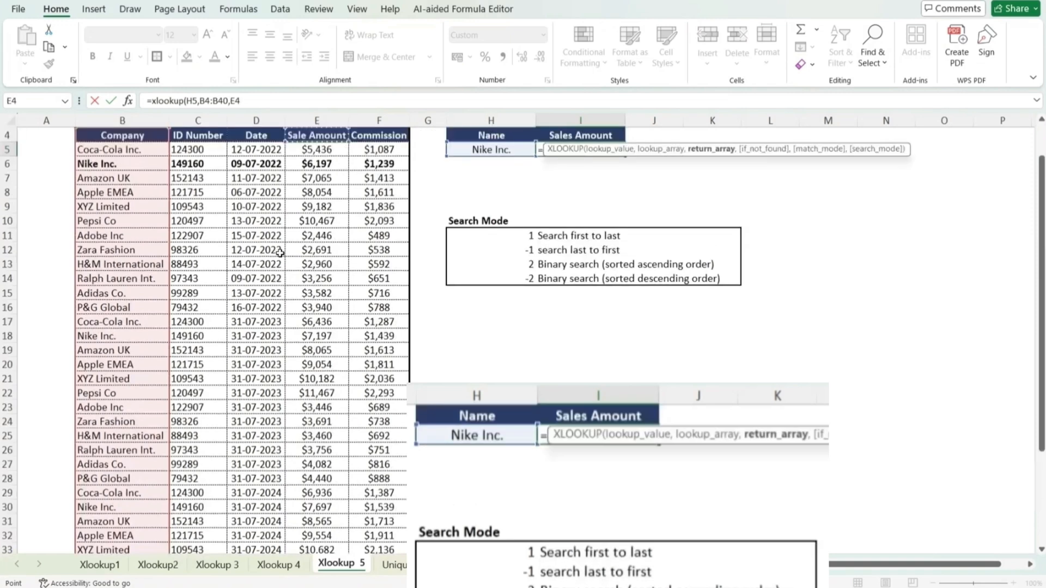
key(ctrl+shift+Down)
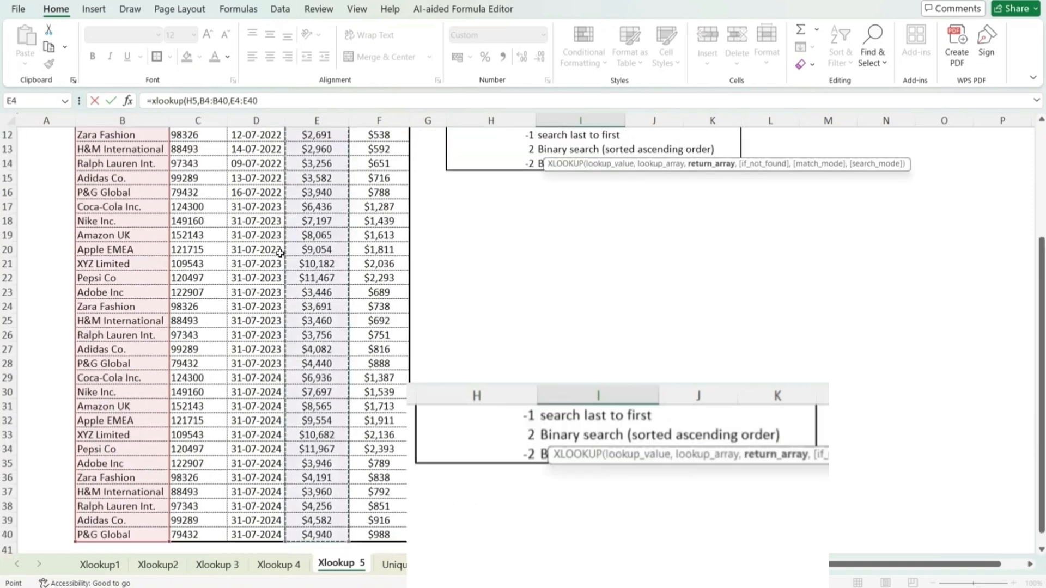
- Finish the I5 formula with search mode -1 (last to first), skipping the if-not-found and match mode arguments
text(,)
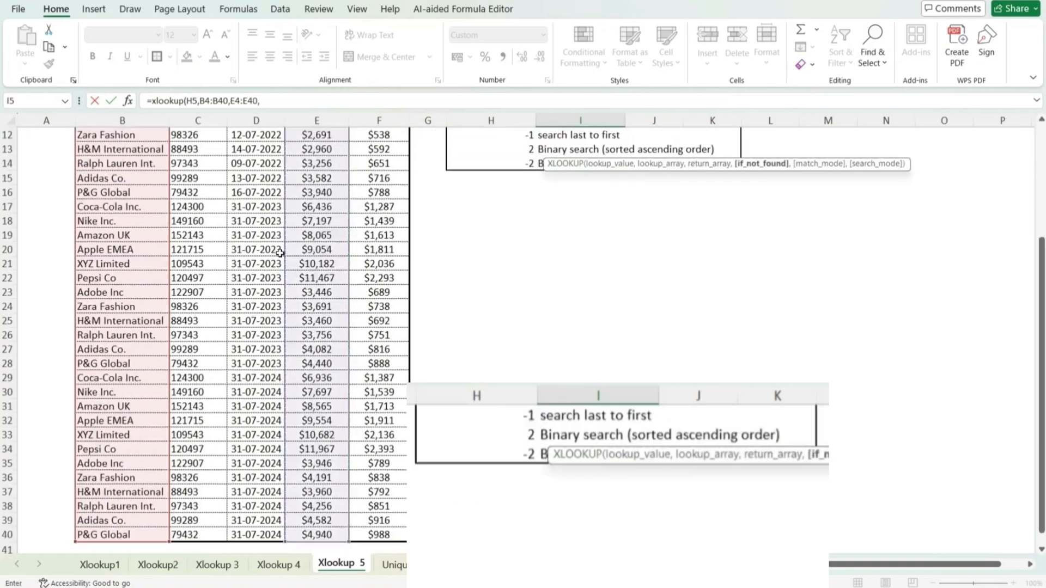
text(,)
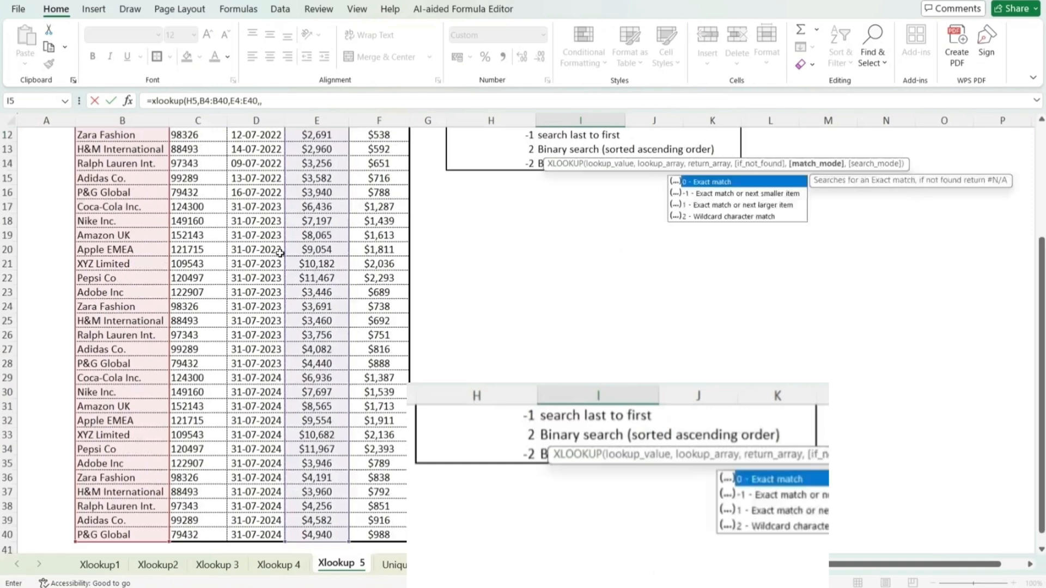
text(,)
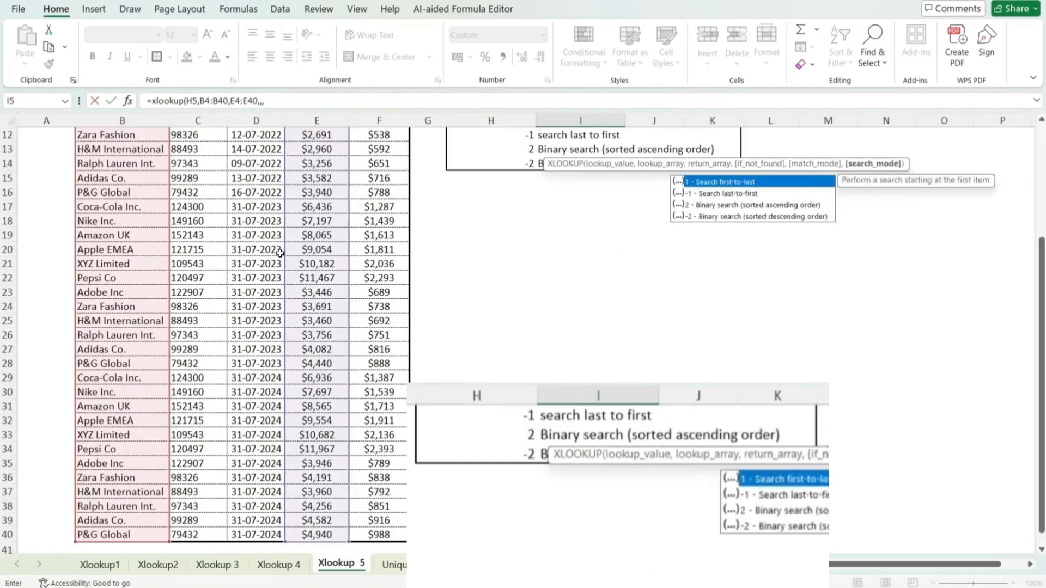
text(-)
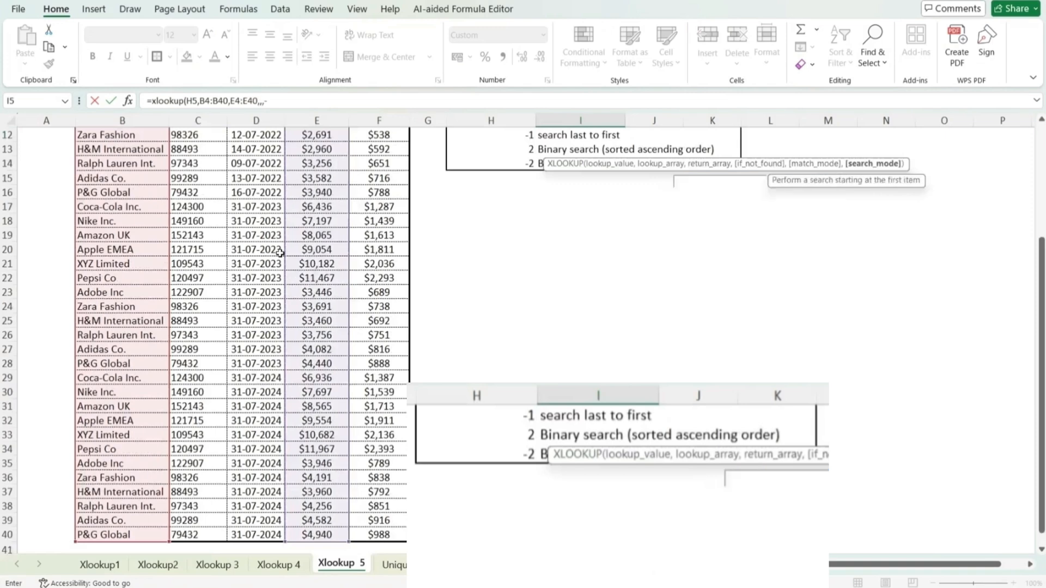
text(1)
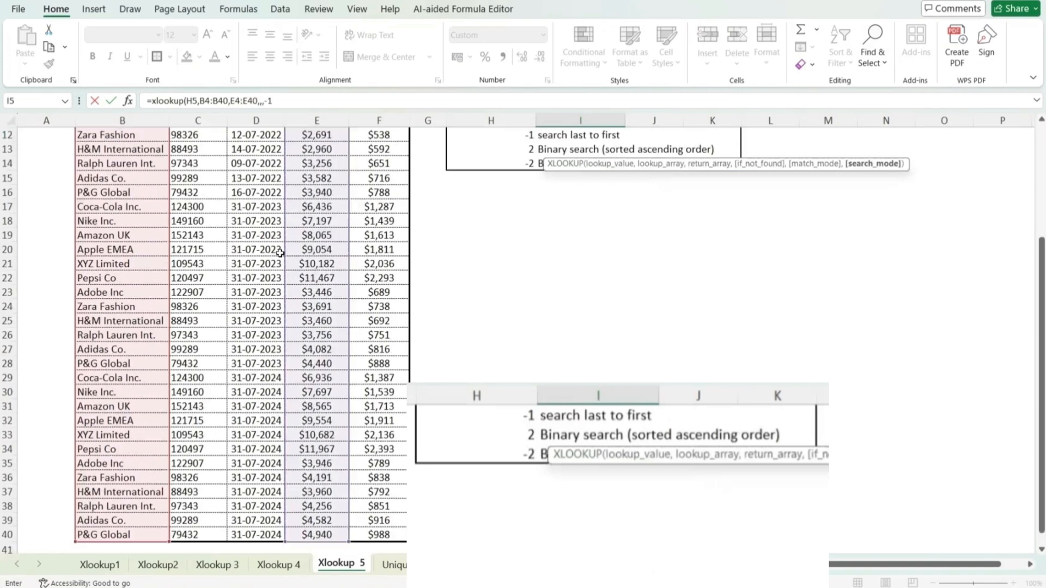
key(Return)
key(Escape)
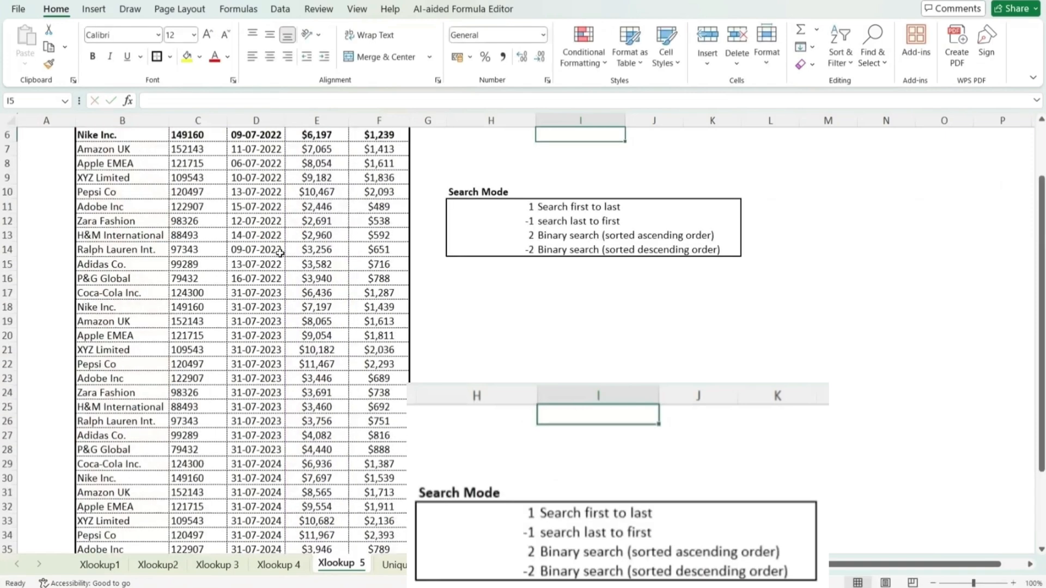
key(Up)
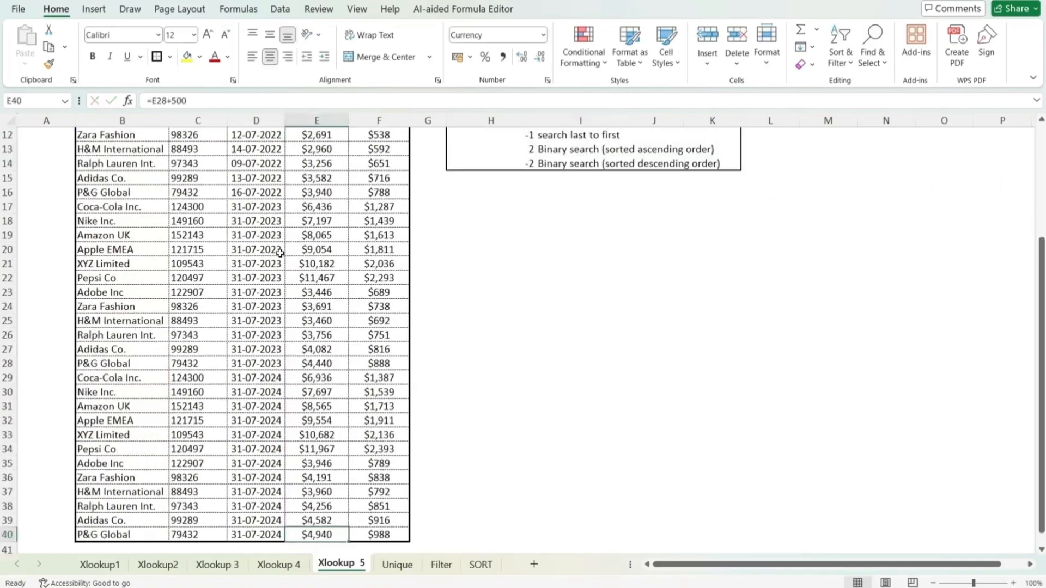
- Bold the last Nike Inc. record in the source table, B30:F30
key(Left)
key(Left)
key(Left)
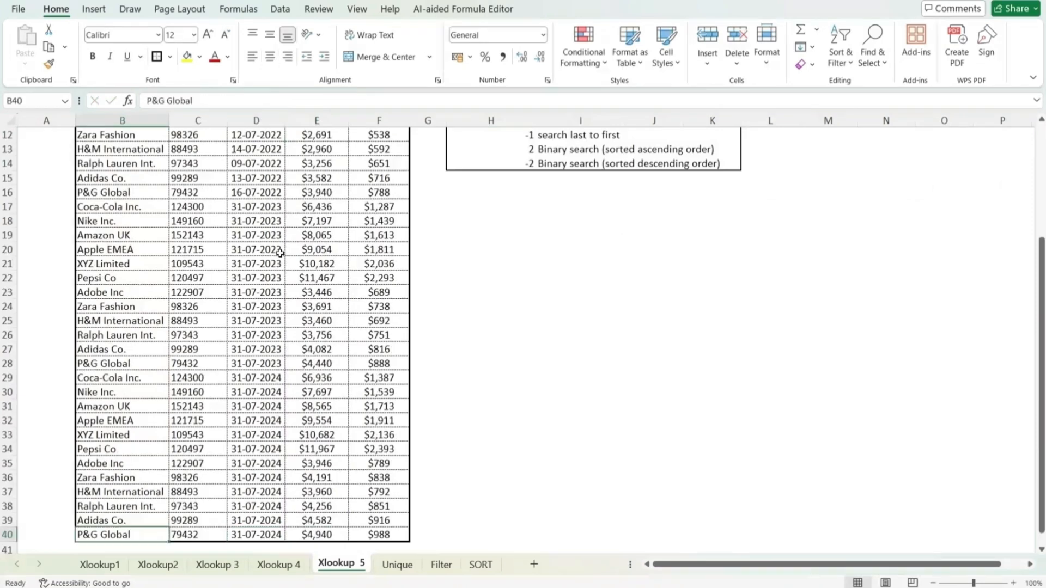
key(Up)
key(Up)
key(Up)
key(Up)
key(Up)
key(Up)
key(Up)
key(Up)
key(Up)
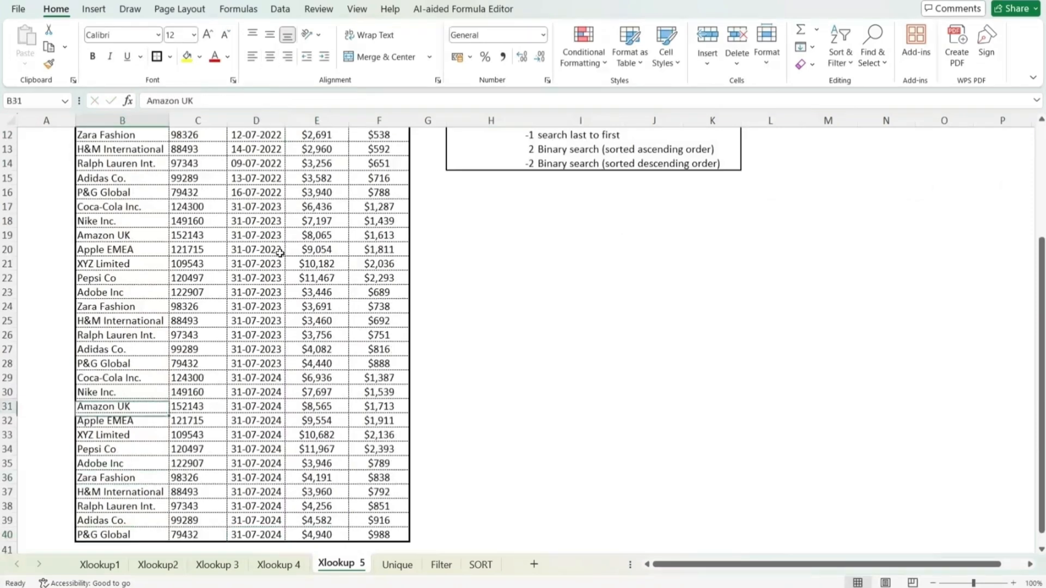
key(Up)
key(ctrl+shift+Right)
key(ctrl+b)
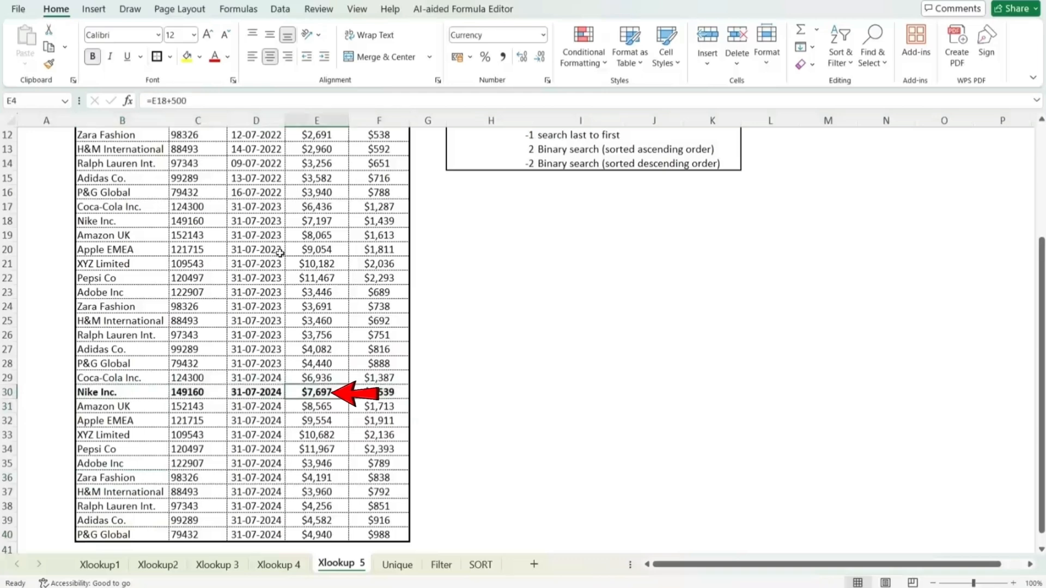